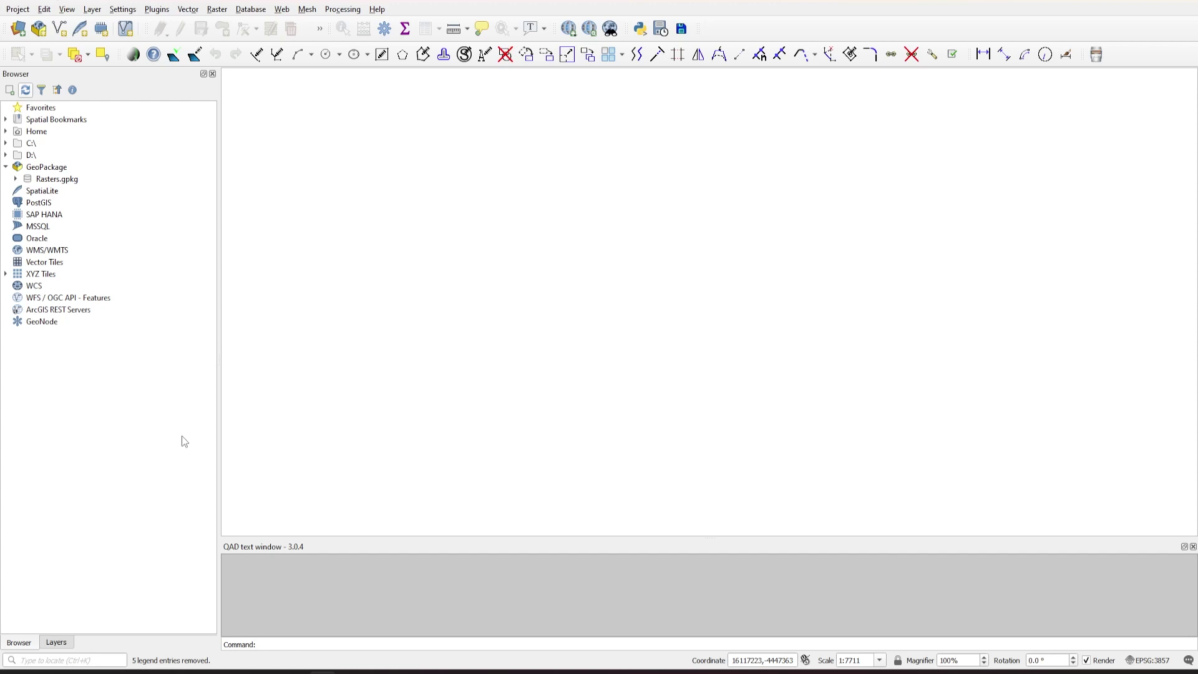
Step: Add the DTM_McIvor raster from Rasters.gpkg to the map and show the Layers panel
{"action": "left_click", "coordinate": [16, 179]}
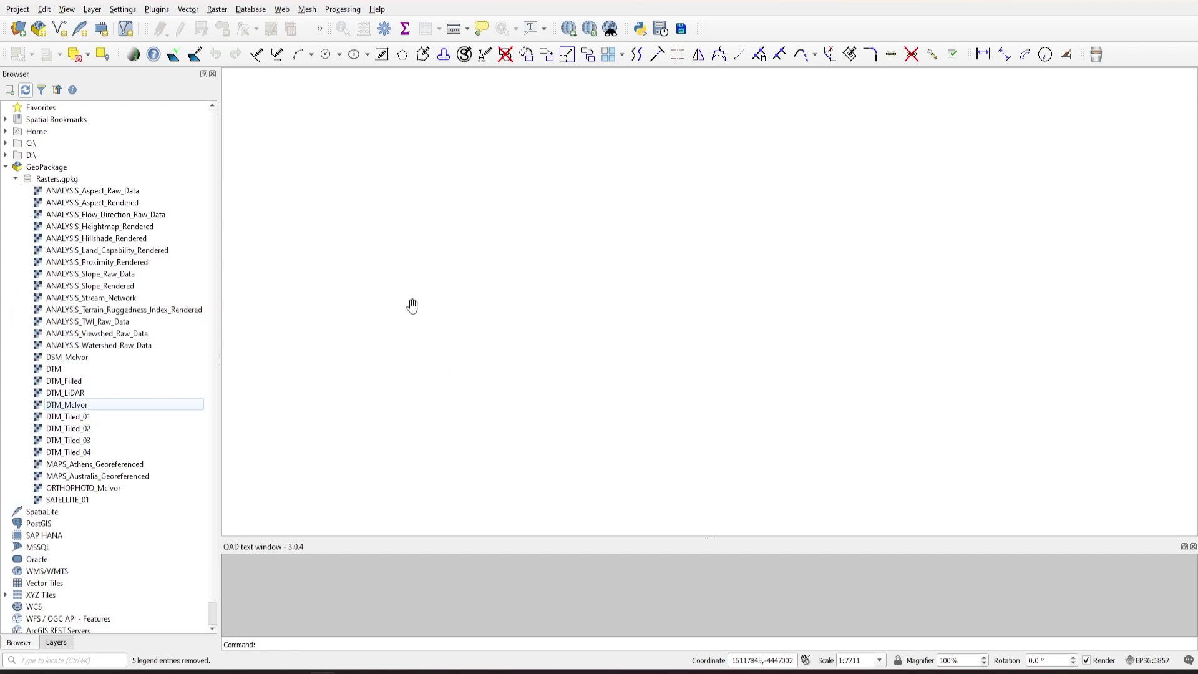
{"action": "left_click", "coordinate": [62, 179]}
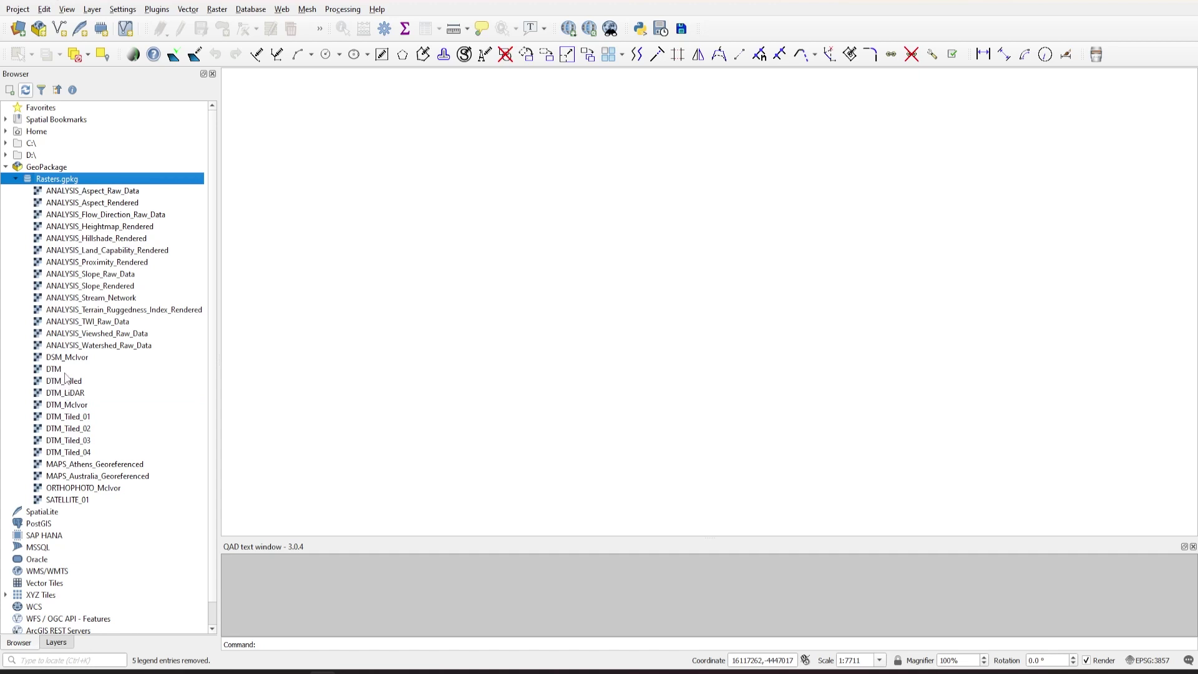
{"action": "left_click", "coordinate": [65, 407]}
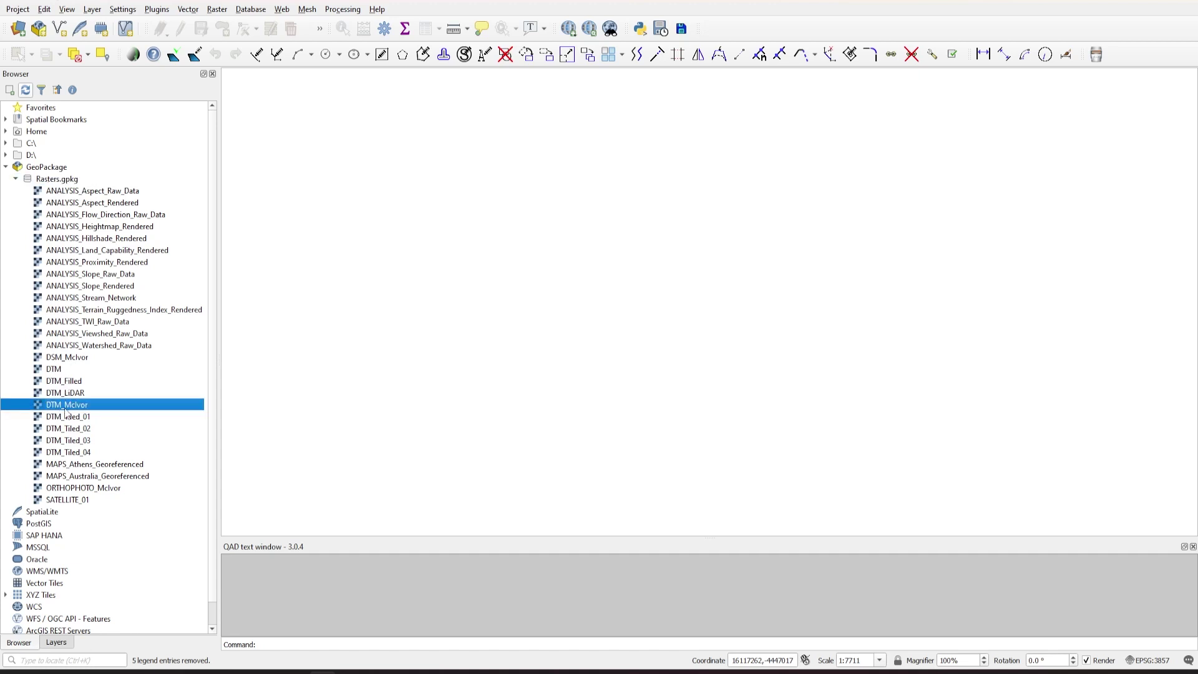
{"action": "left_click_drag", "start_coordinate": [66, 412], "coordinate": [485, 252]}
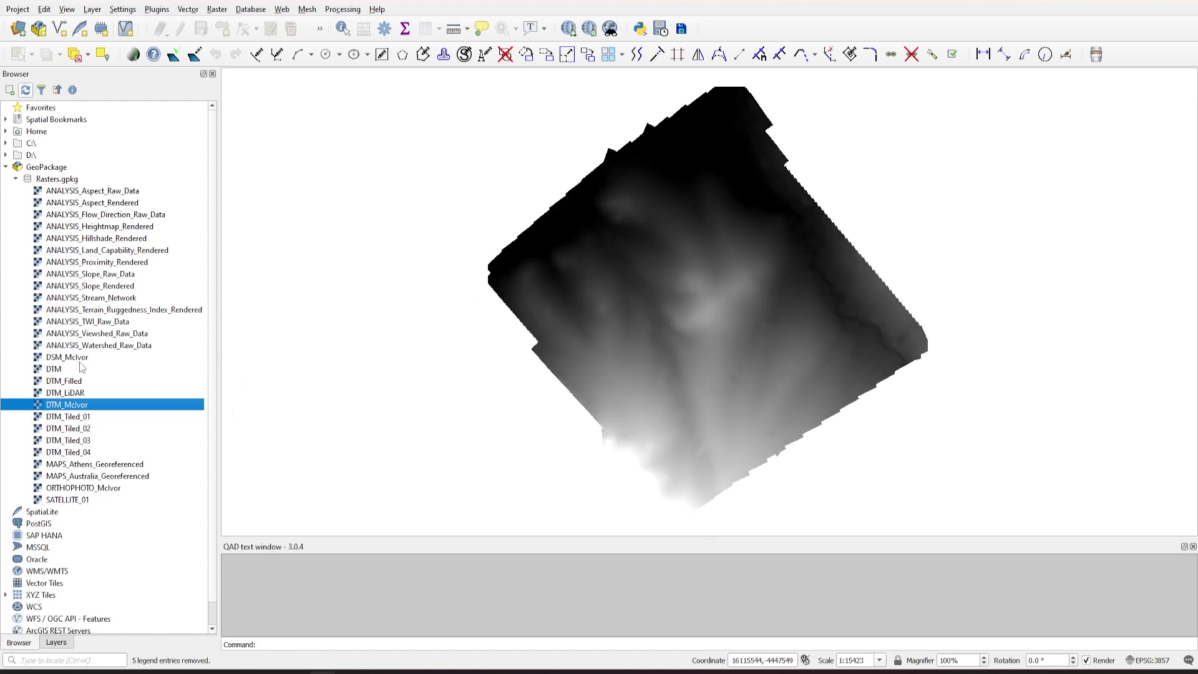
{"action": "key", "text": "ctrl+1"}
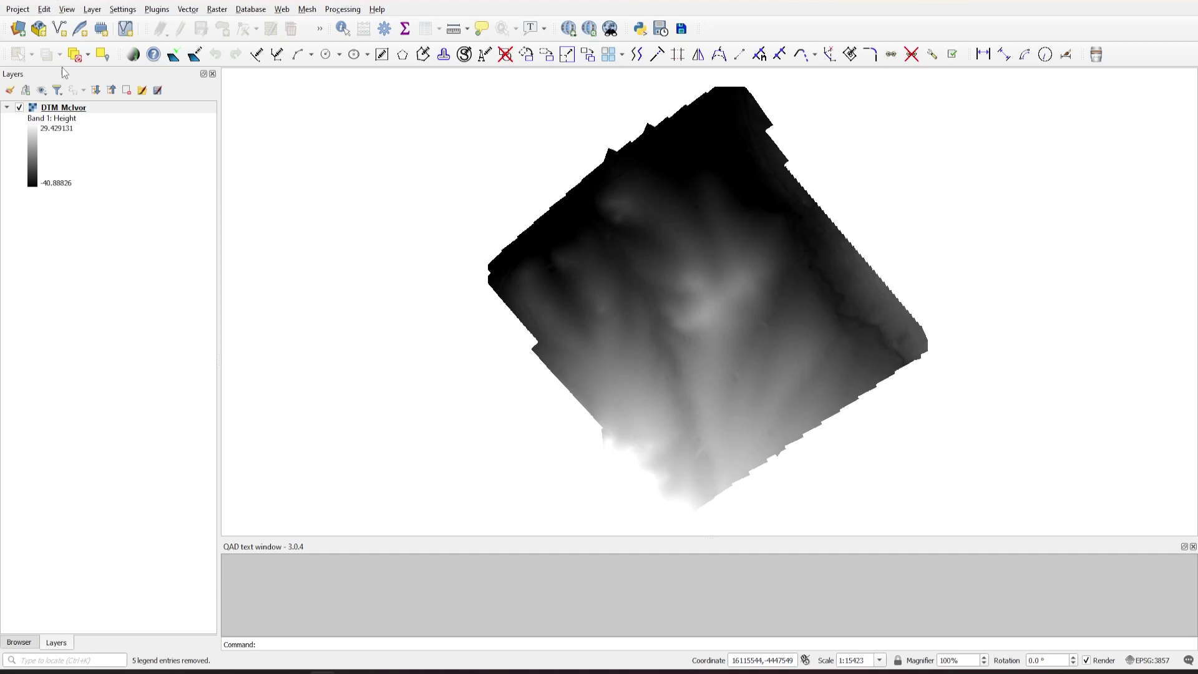
Step: Create a Polygon shapefile layer named 'Boundary' using project CRS EPSG:3857
{"action": "left_click", "coordinate": [60, 31]}
{"action": "left_click", "coordinate": [508, 25]}
{"action": "type", "text": "B"}
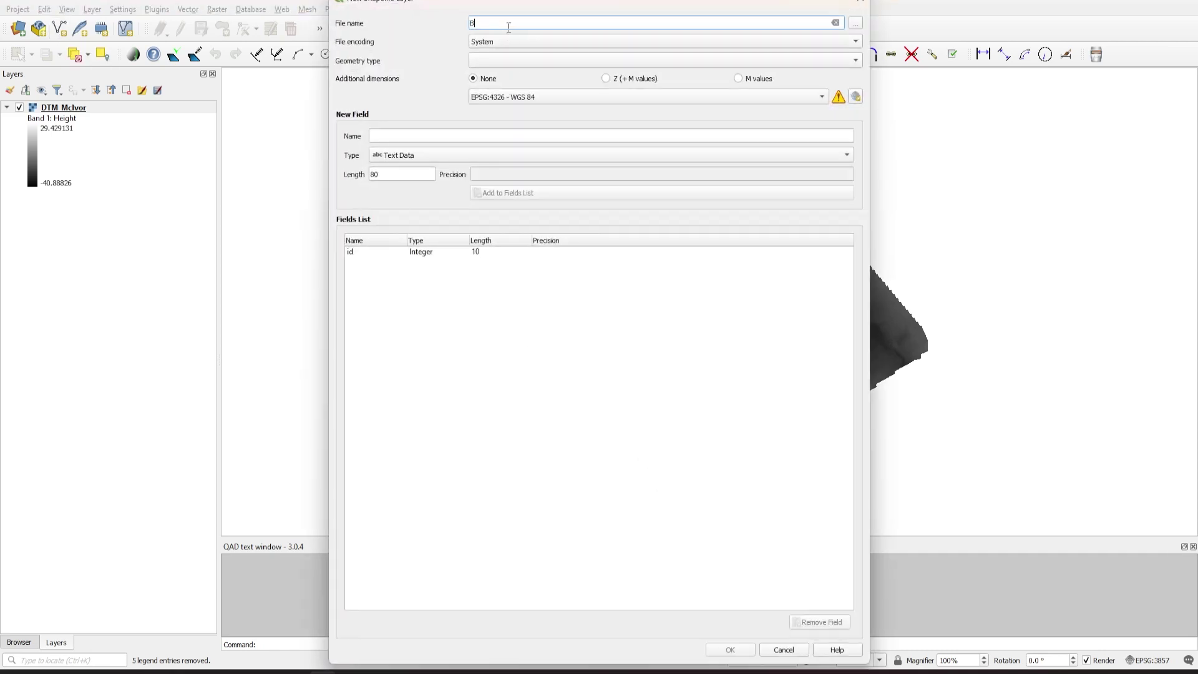
{"action": "type", "text": "oundary"}
{"action": "left_click", "coordinate": [498, 61]}
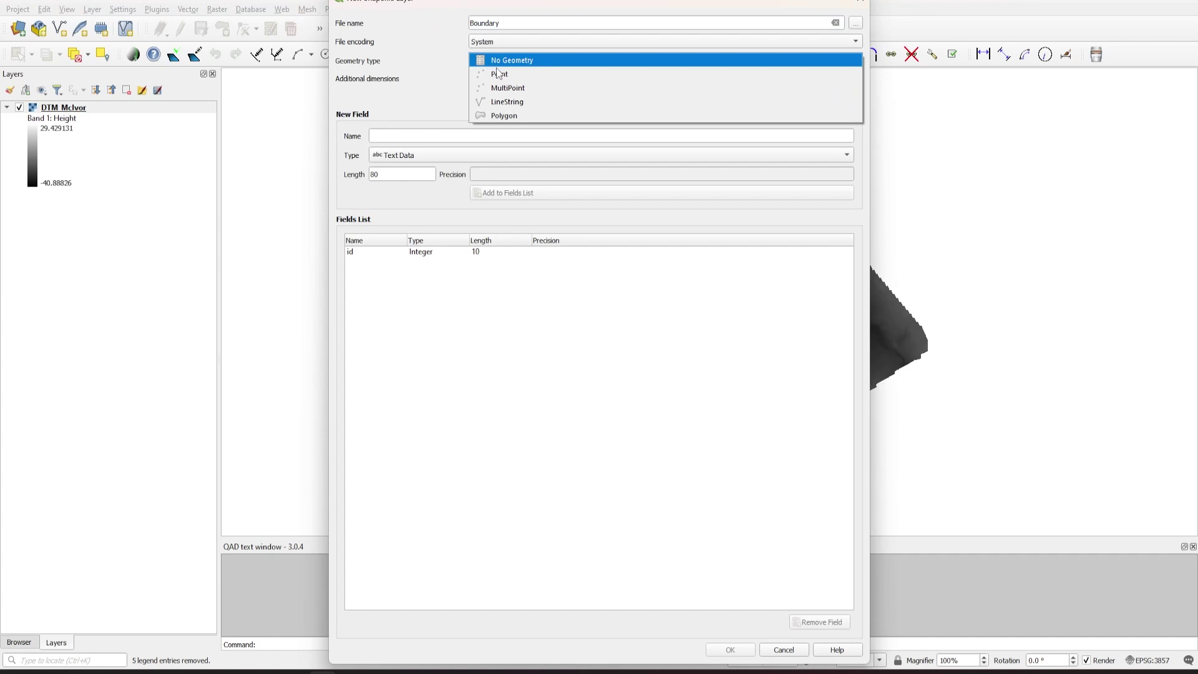
{"action": "left_click", "coordinate": [514, 117]}
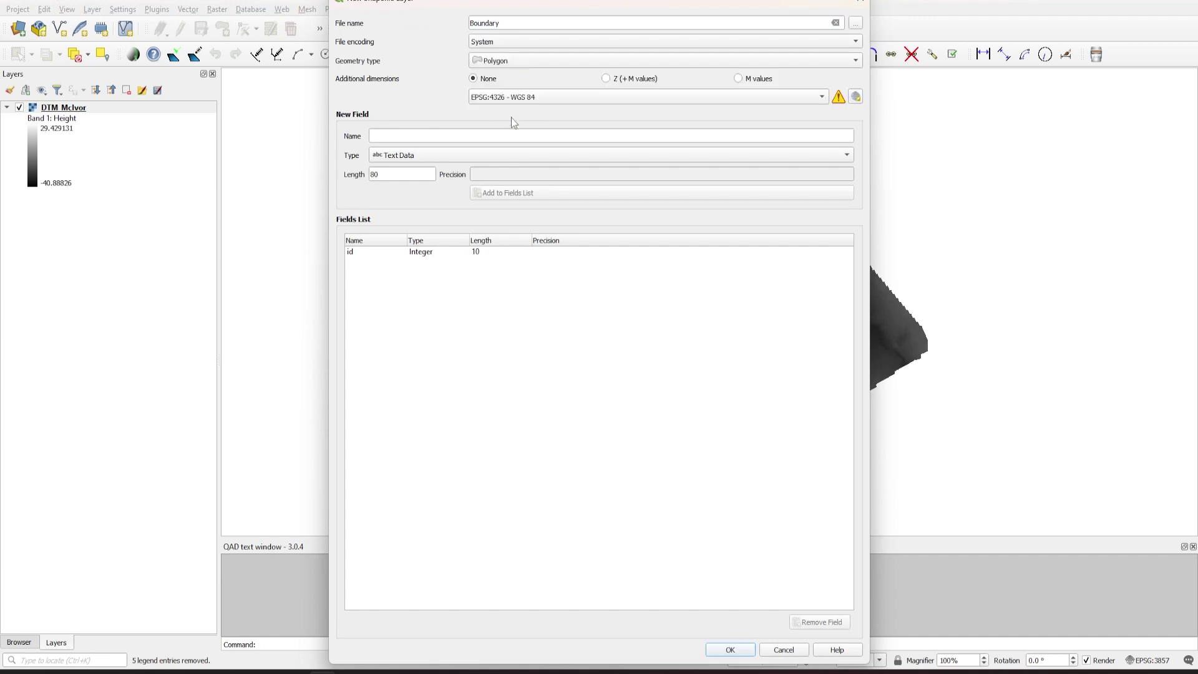
{"action": "left_click", "coordinate": [474, 105]}
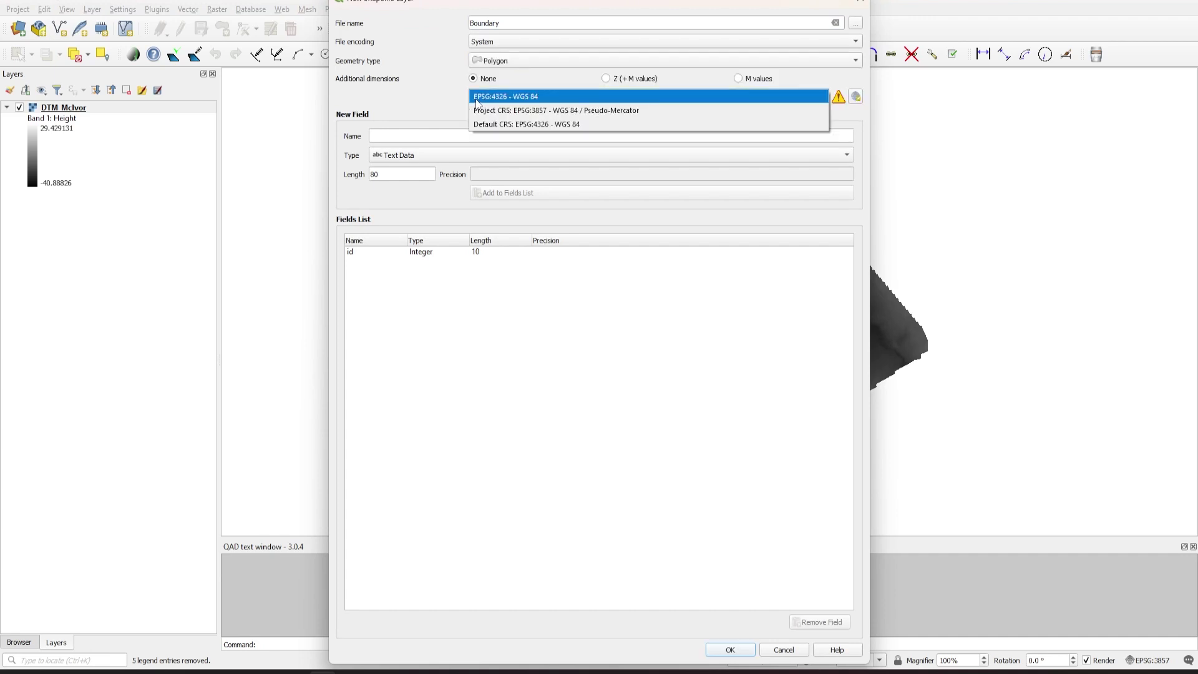
{"action": "left_click", "coordinate": [537, 111]}
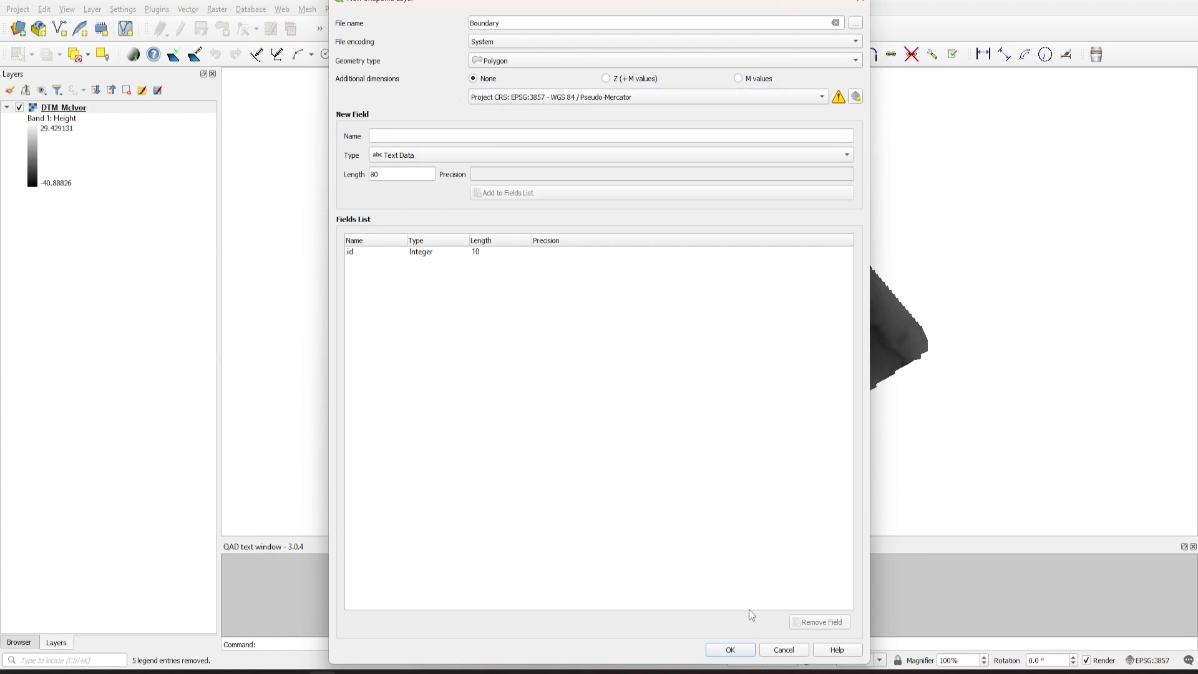
{"action": "left_click", "coordinate": [730, 650]}
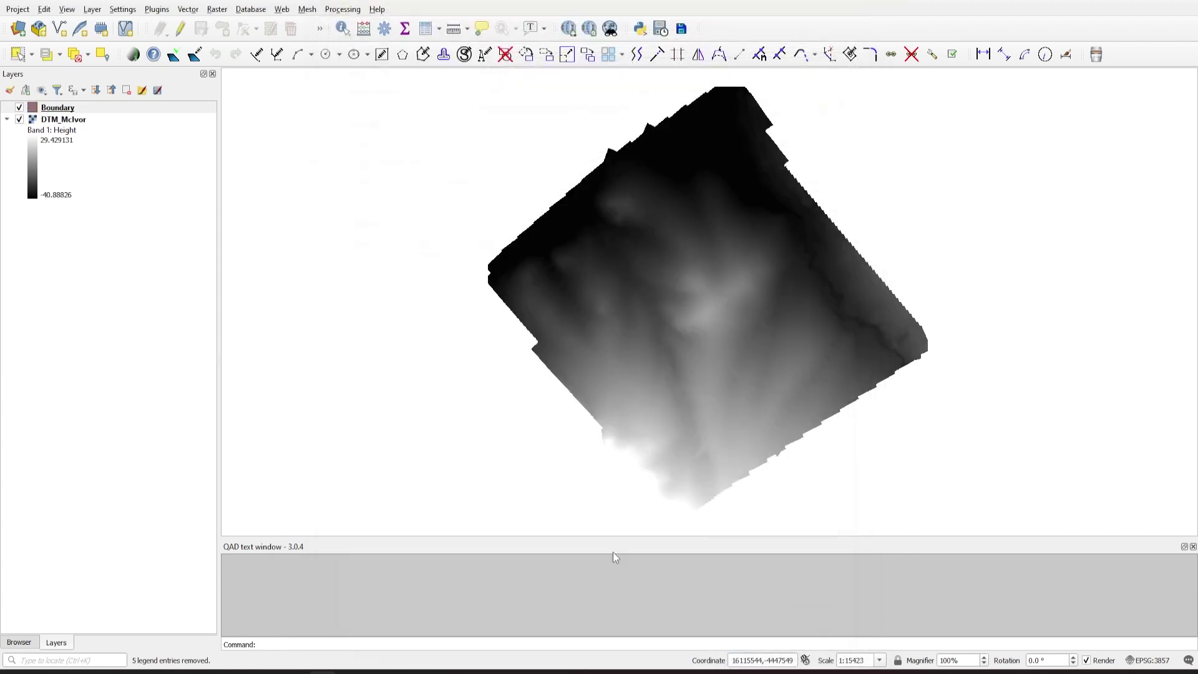
Step: Put the Boundary layer into editing mode with the Add Polygon Feature tool active
{"action": "left_click", "coordinate": [173, 108]}
{"action": "left_click", "coordinate": [172, 56]}
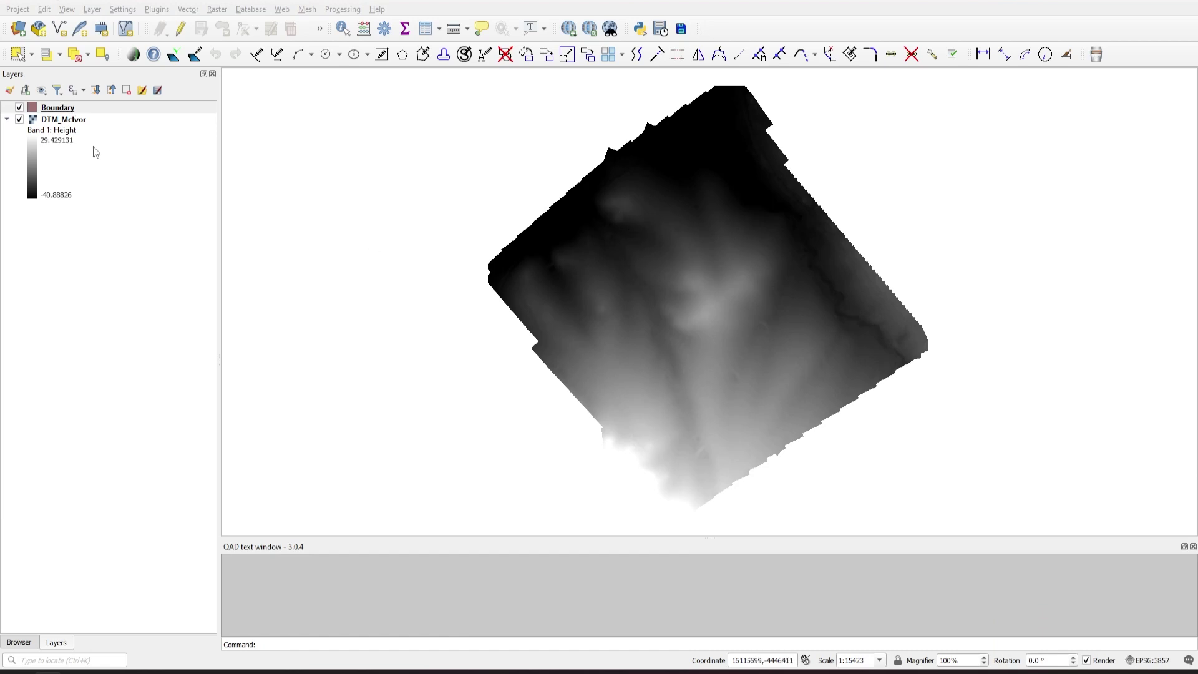
{"action": "left_click", "coordinate": [56, 112]}
{"action": "left_click", "coordinate": [180, 29]}
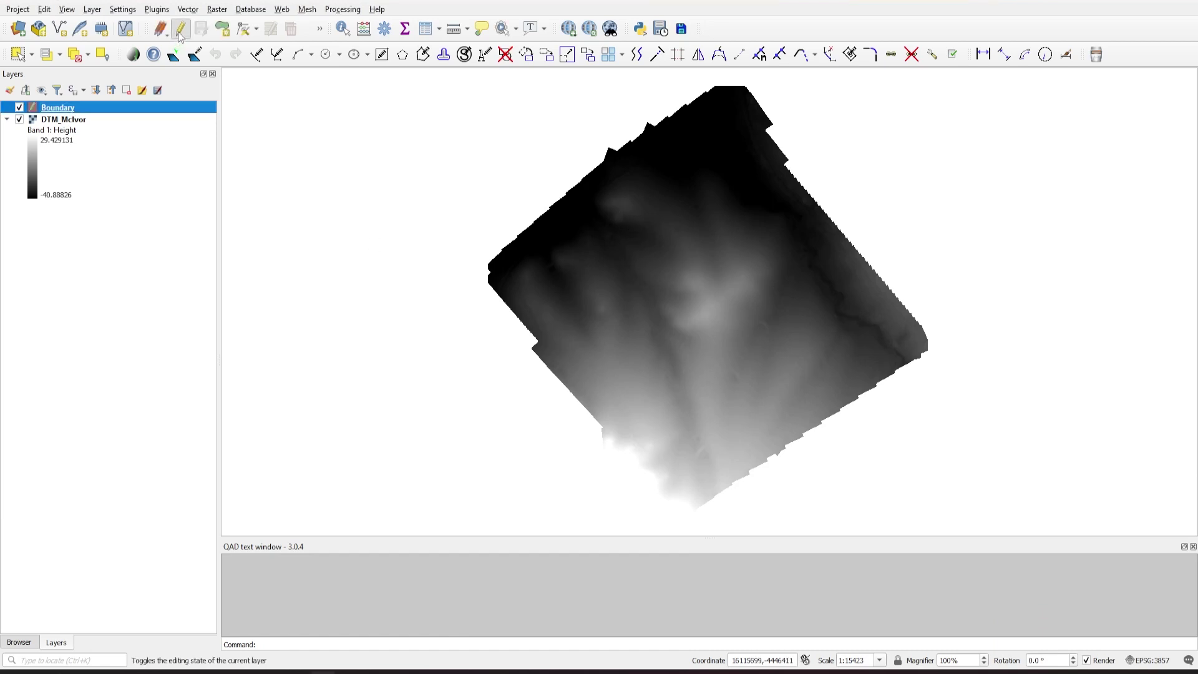
{"action": "left_click", "coordinate": [225, 31]}
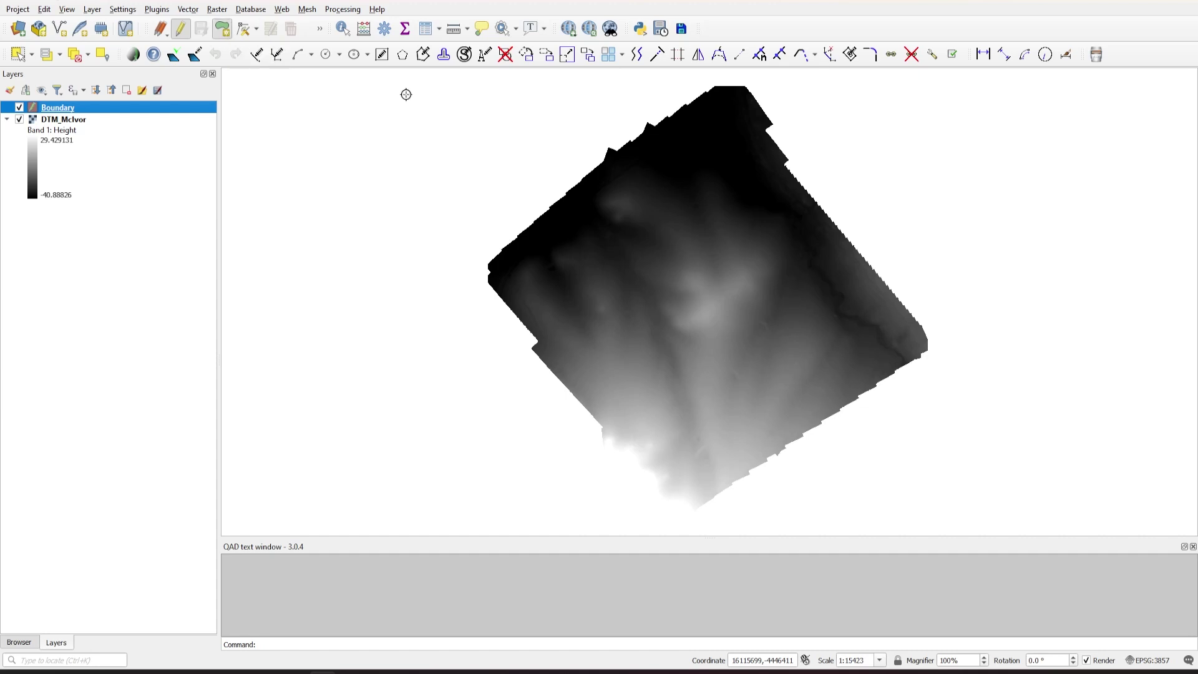
Step: Draw a five-vertex polygon over the DTM's middle, accept its attributes, and stop editing
{"action": "left_click", "coordinate": [591, 285]}
{"action": "left_click", "coordinate": [636, 218]}
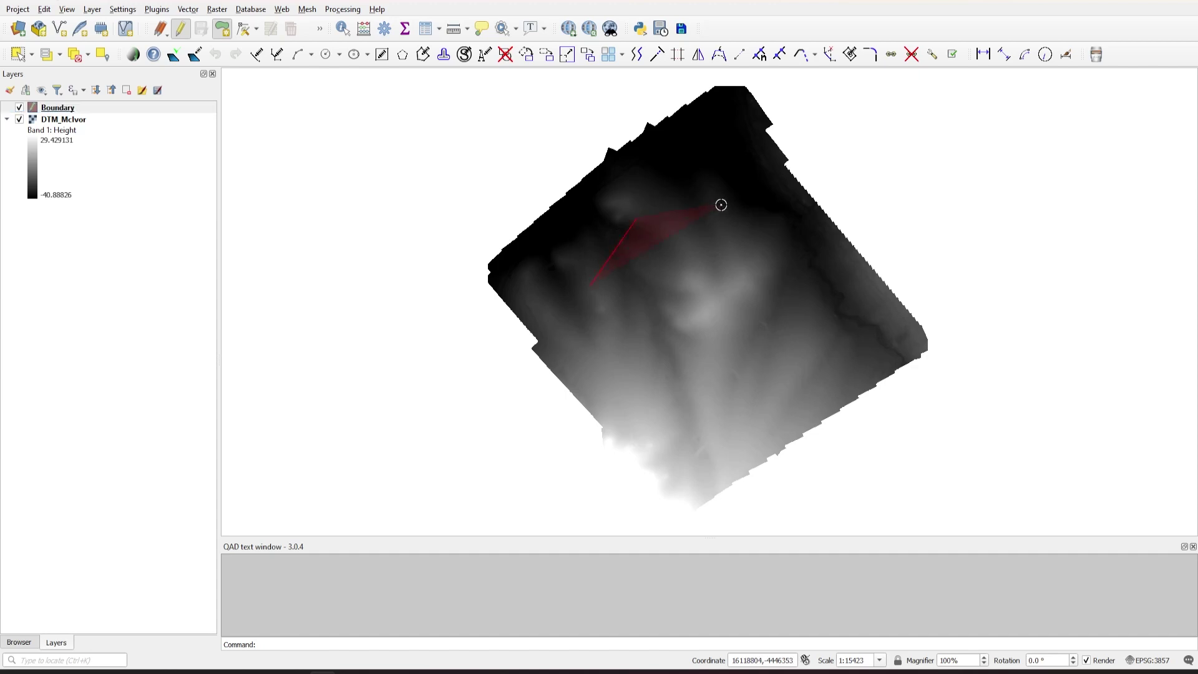
{"action": "left_click", "coordinate": [735, 226]}
{"action": "left_click", "coordinate": [760, 311]}
{"action": "left_click", "coordinate": [635, 375]}
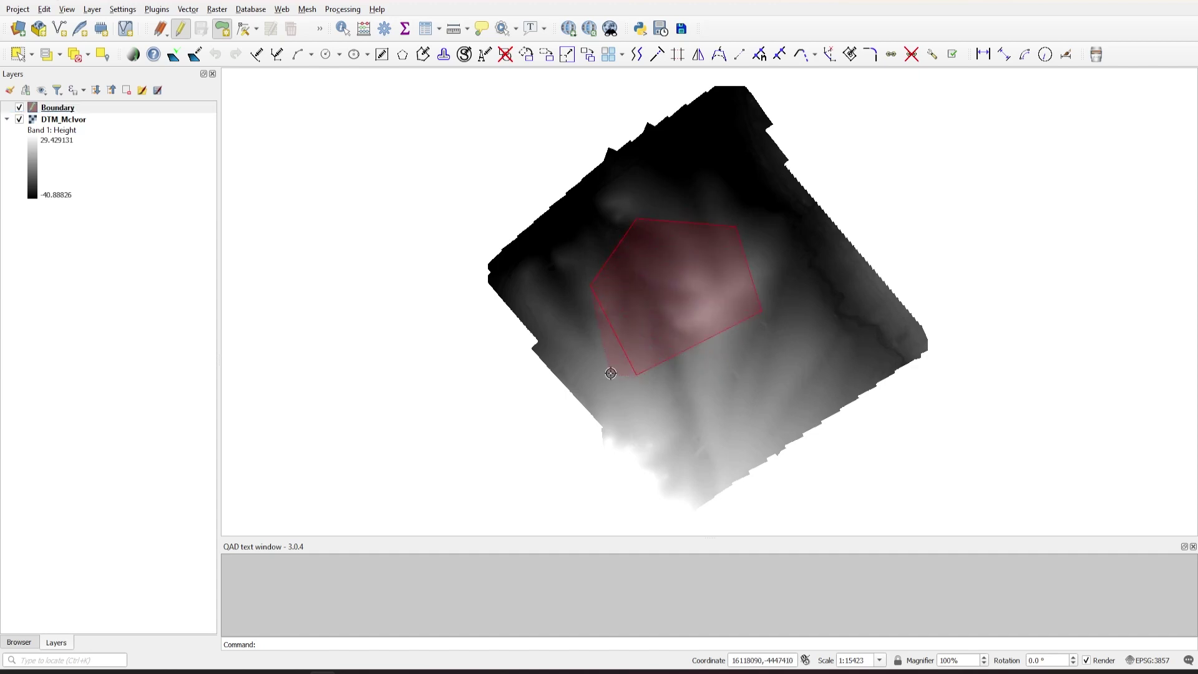
{"action": "right_click", "coordinate": [589, 335]}
{"action": "left_click", "coordinate": [606, 422]}
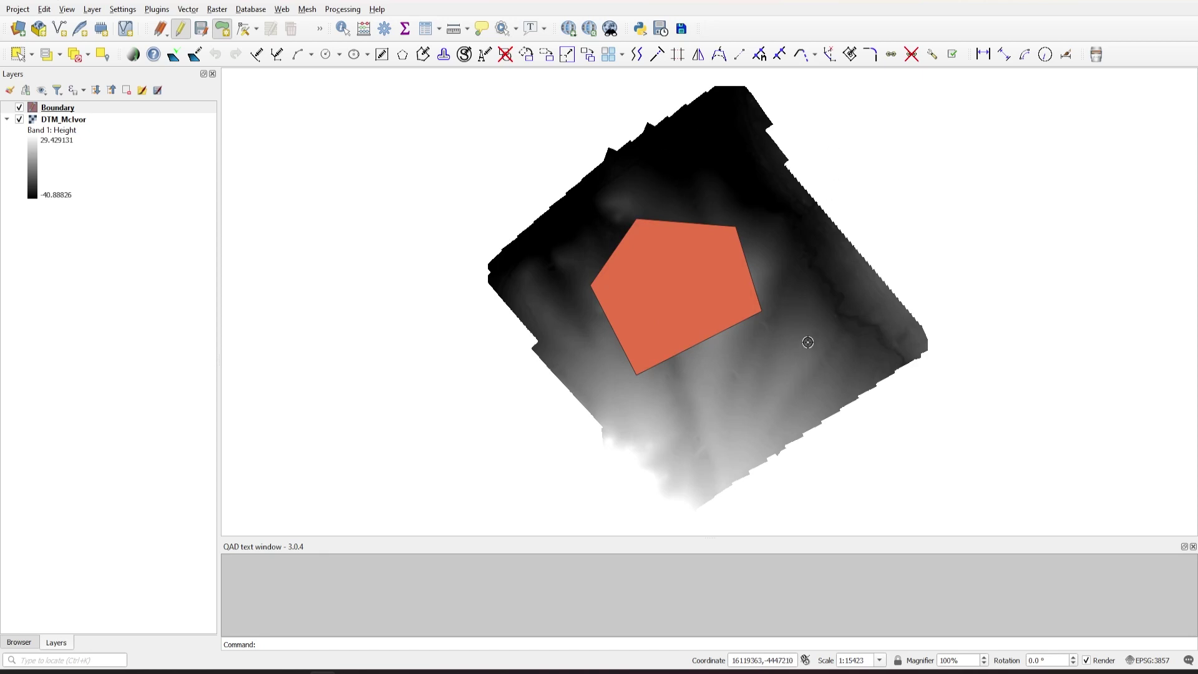
{"action": "left_click", "coordinate": [180, 29]}
Step: Save the Boundary edits and choose Boundary as the Statistics panel layer
{"action": "left_click", "coordinate": [571, 341]}
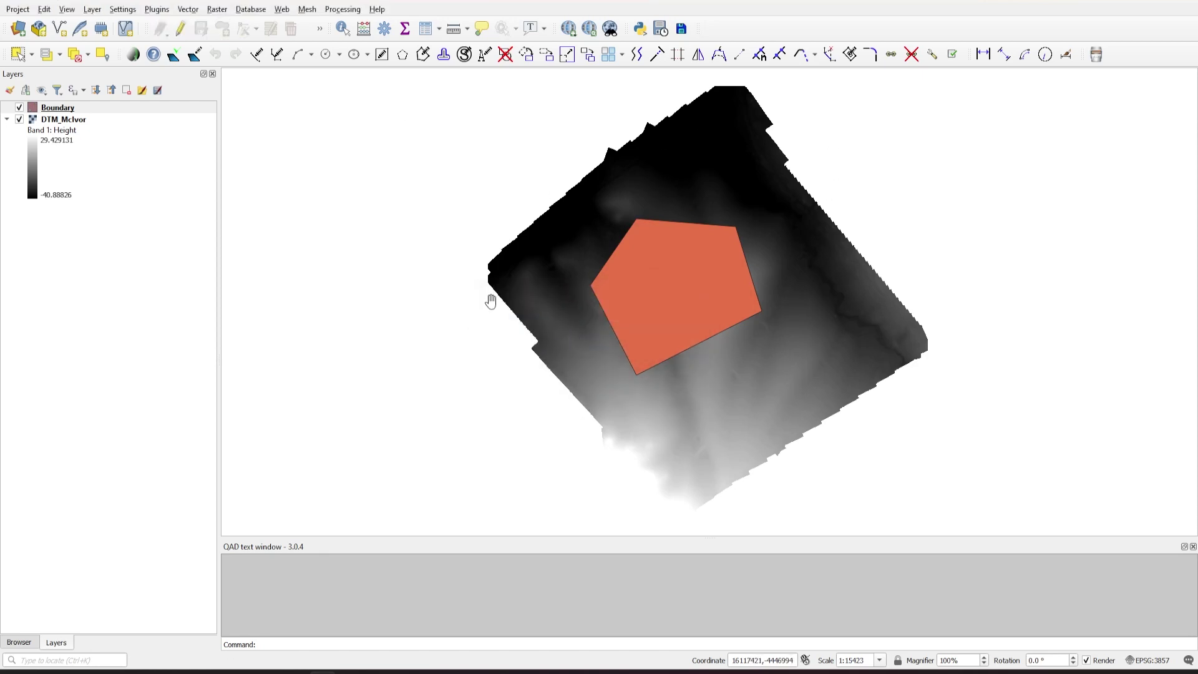
{"action": "left_click", "coordinate": [406, 31]}
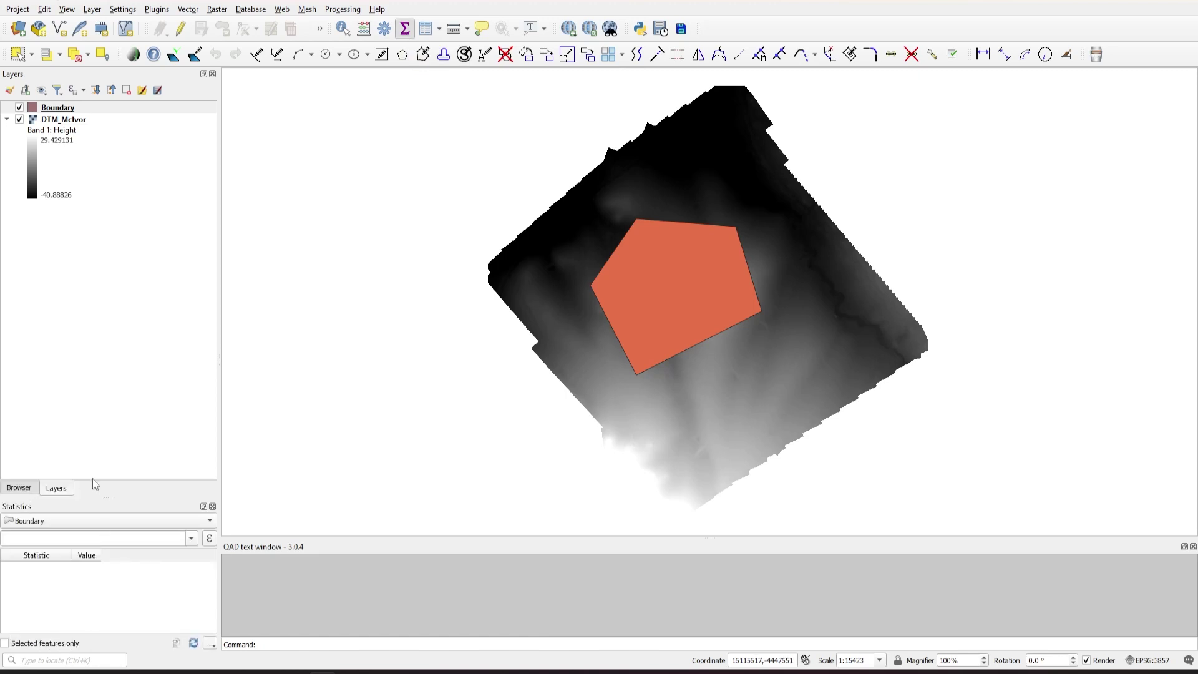
{"action": "left_click", "coordinate": [78, 519]}
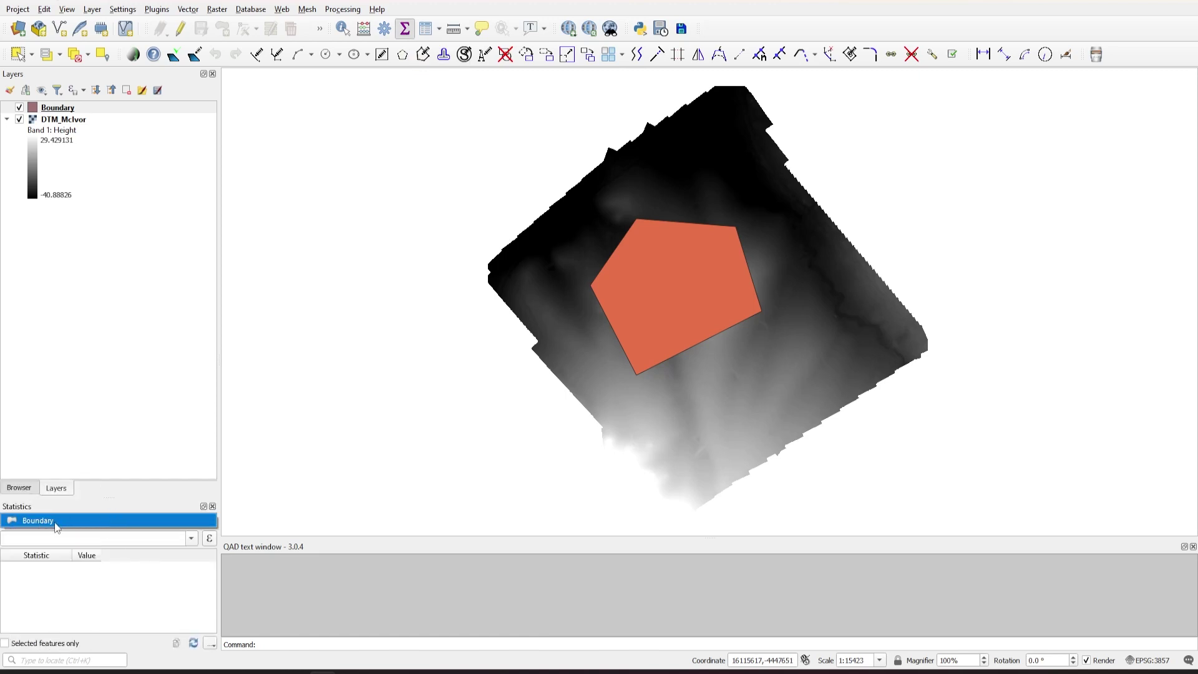
{"action": "left_click", "coordinate": [57, 525]}
{"action": "left_click", "coordinate": [60, 525]}
{"action": "left_click", "coordinate": [49, 529]}
{"action": "left_click", "coordinate": [100, 526]}
{"action": "left_click", "coordinate": [100, 525]}
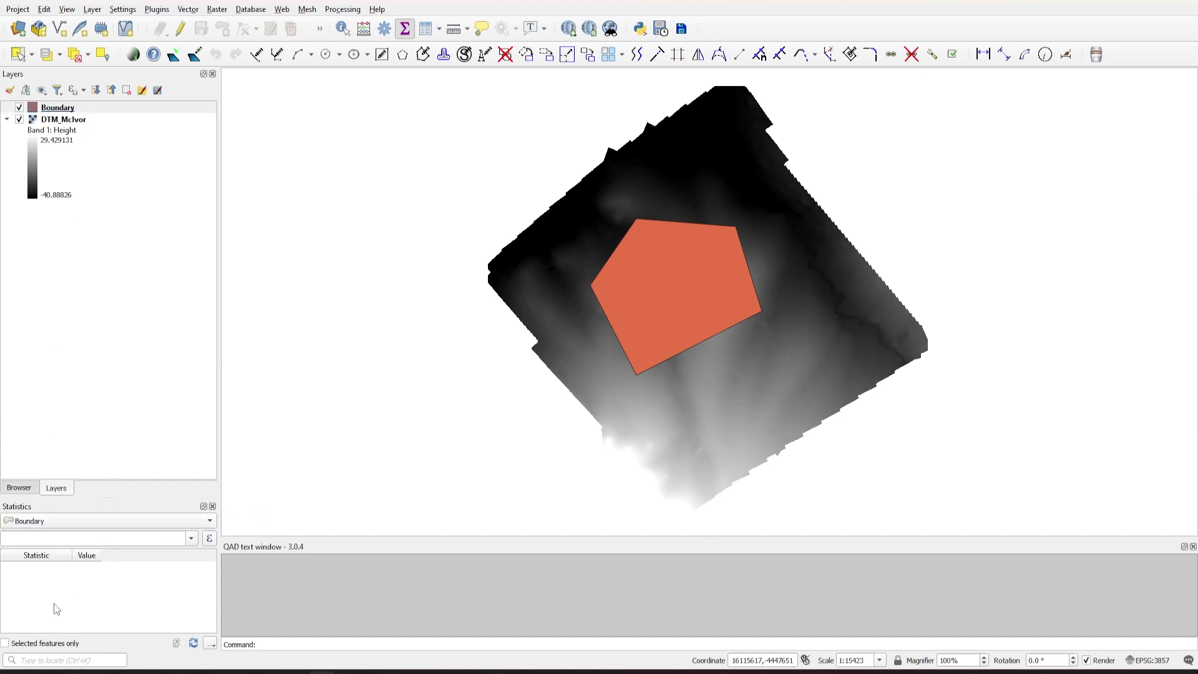
Step: Summarise the $area expression and read the Sum value 45.0004
{"action": "left_click", "coordinate": [40, 542]}
{"action": "type", "text": "$area"}
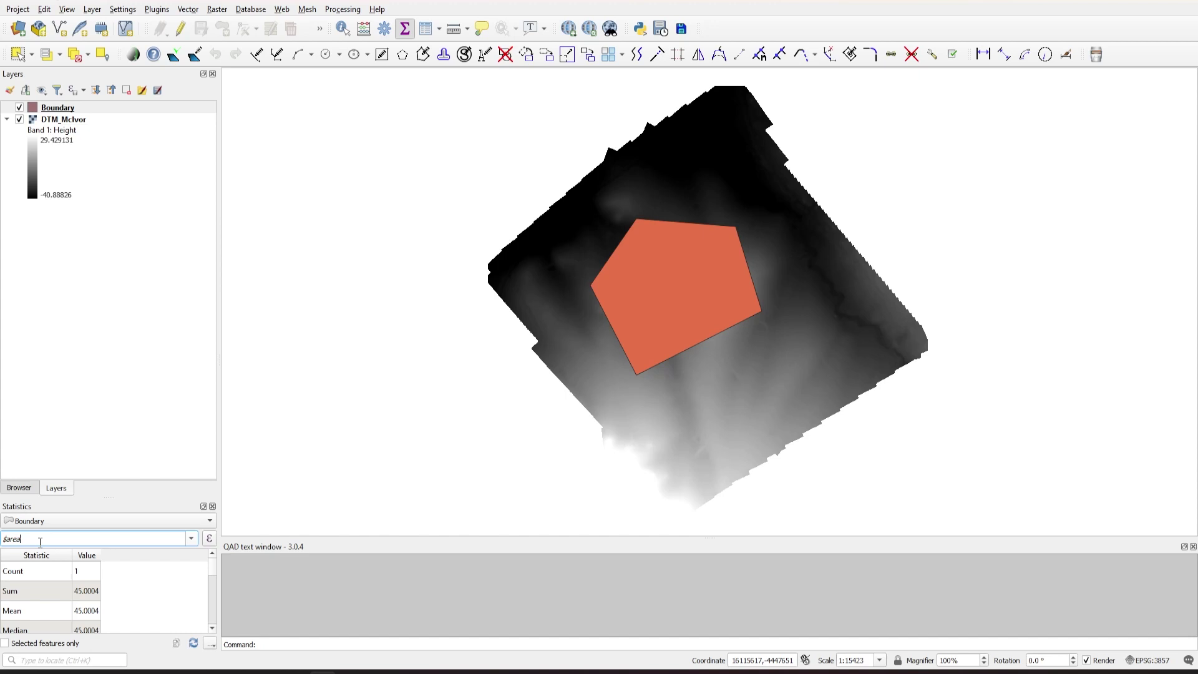
{"action": "left_click", "coordinate": [67, 593]}
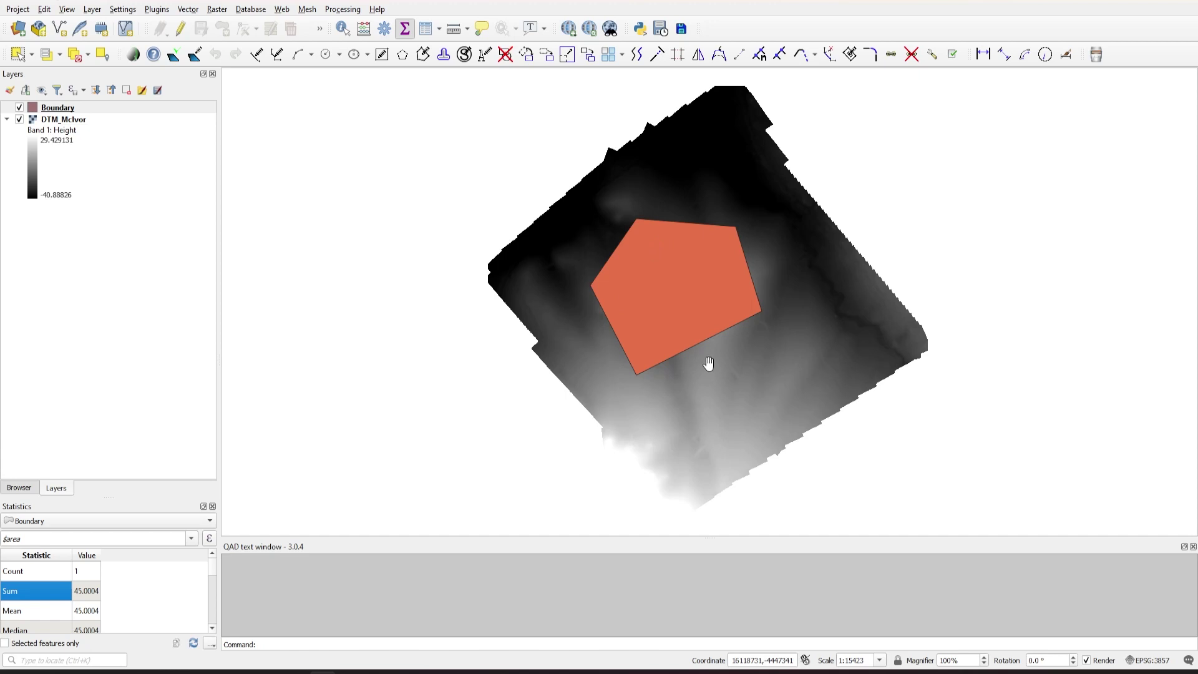
{"action": "left_click", "coordinate": [83, 597]}
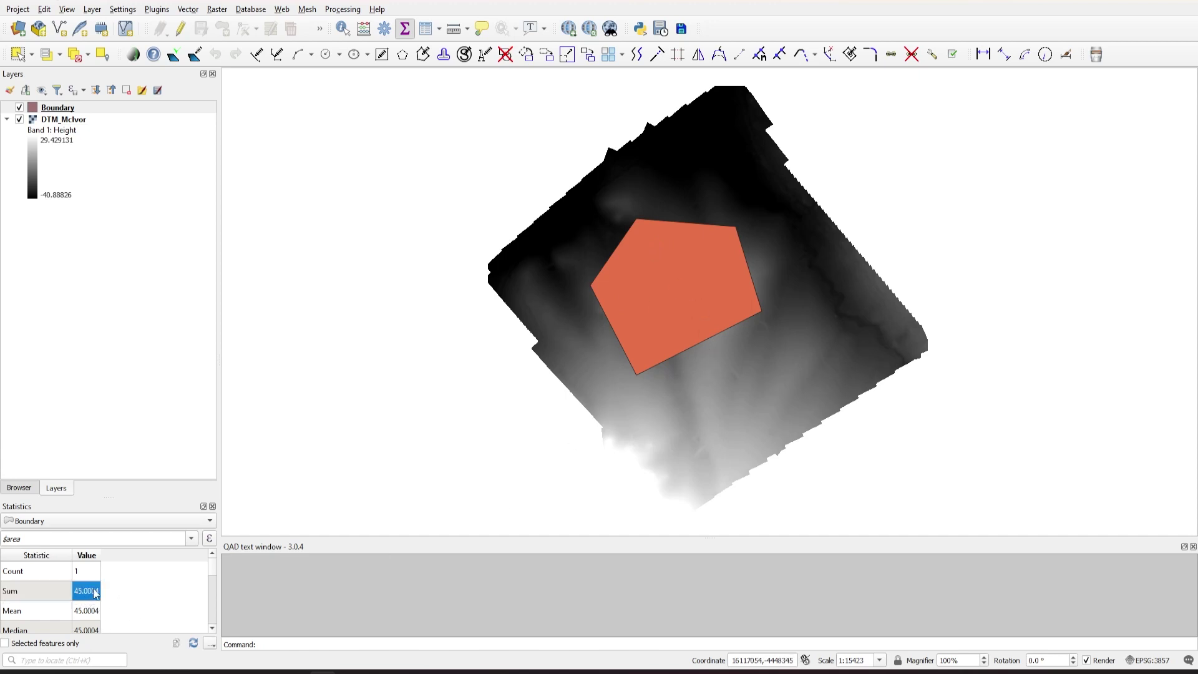
Step: Set the project's area measurement units to Square Meters in Project Properties
{"action": "left_click", "coordinate": [20, 12]}
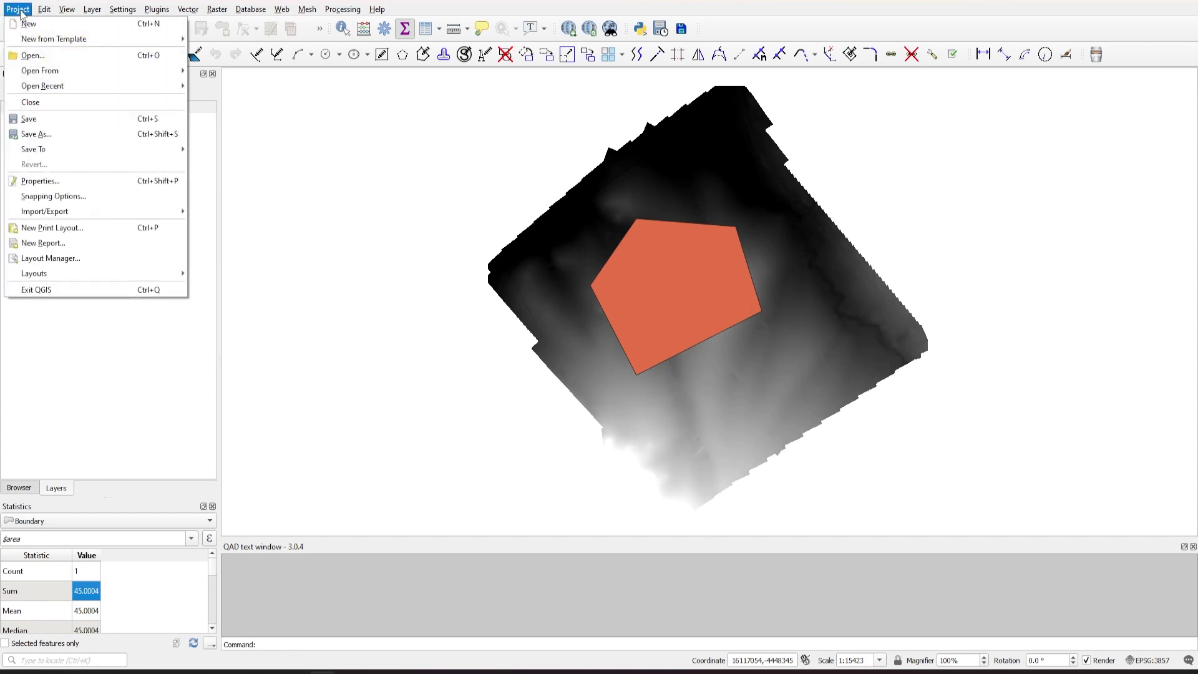
{"action": "left_click", "coordinate": [49, 181]}
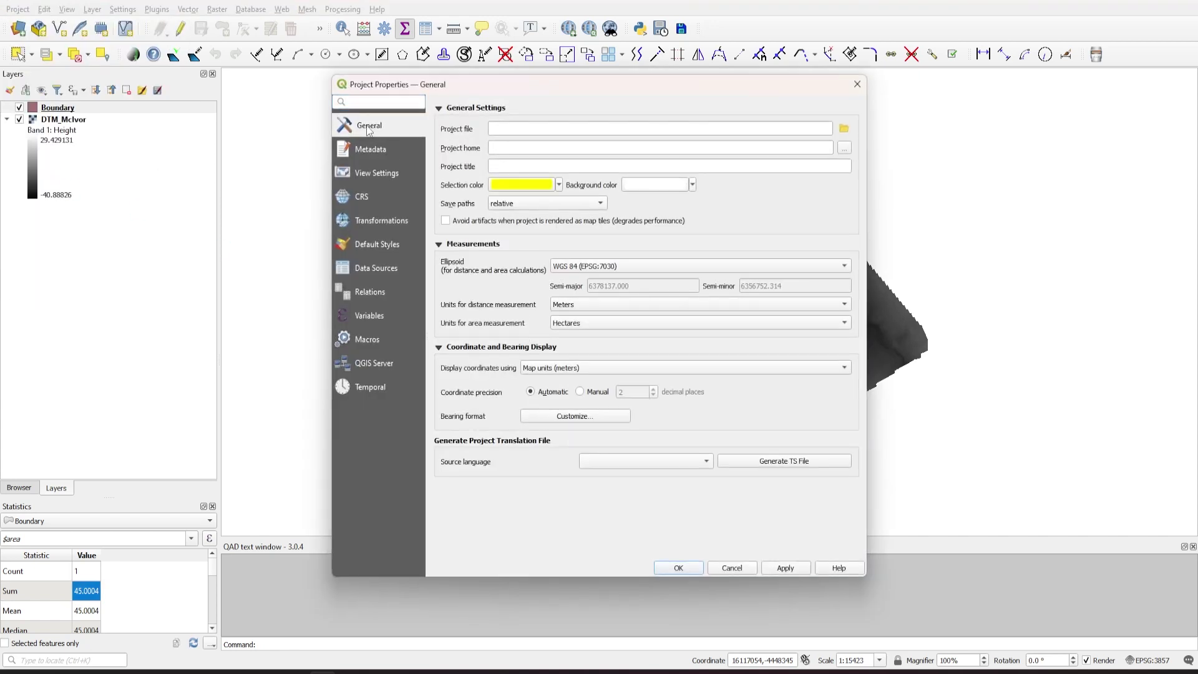
{"action": "left_click", "coordinate": [575, 325]}
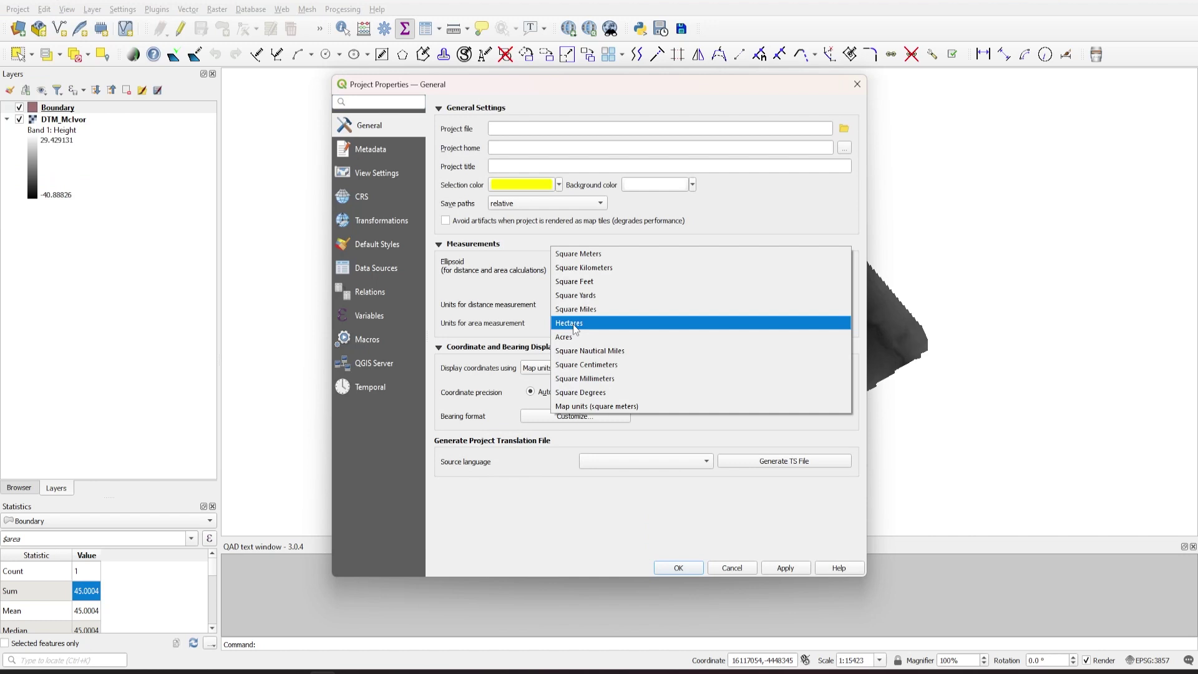
{"action": "left_click", "coordinate": [587, 256]}
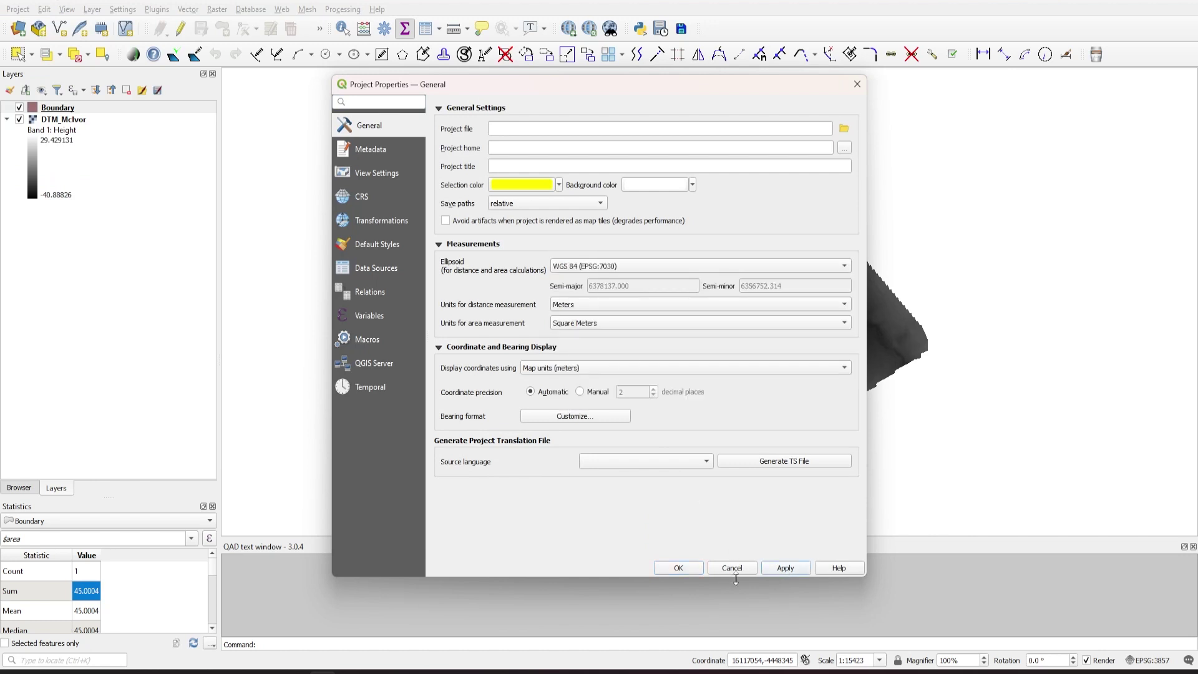
{"action": "left_click", "coordinate": [656, 568]}
Step: Re-enter the $area expression in the Statistics panel to recompute the sum
{"action": "left_click", "coordinate": [5, 539]}
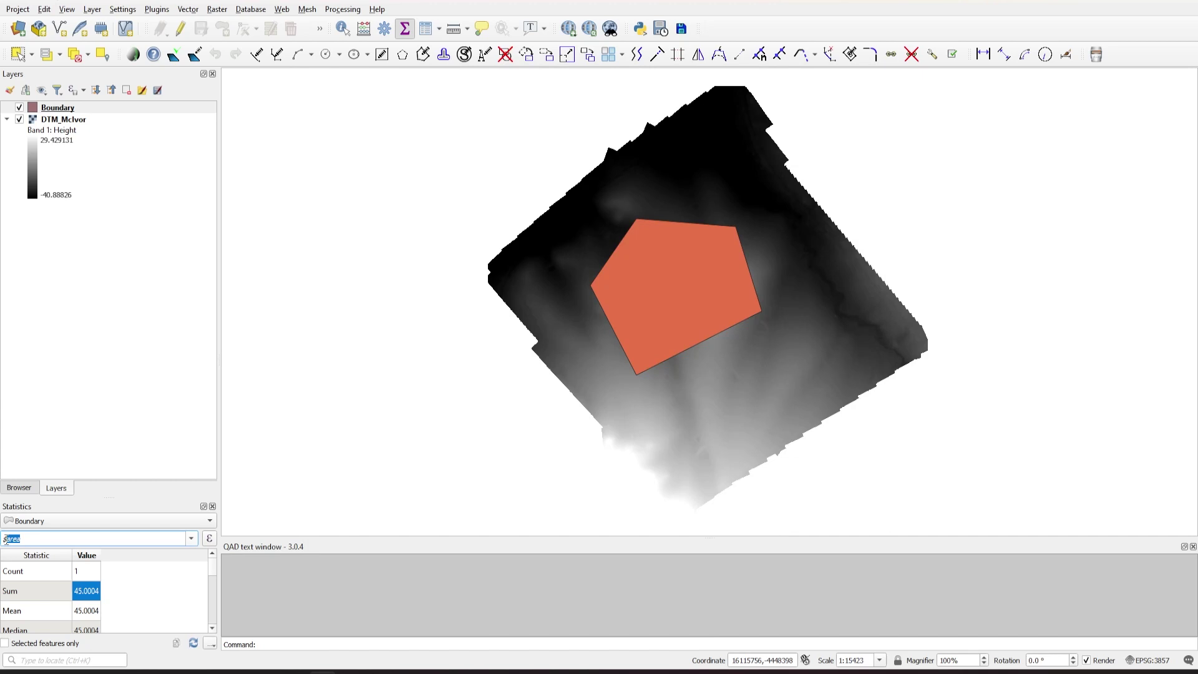
{"action": "key", "text": "BackSpace"}
{"action": "type", "text": "$ar"}
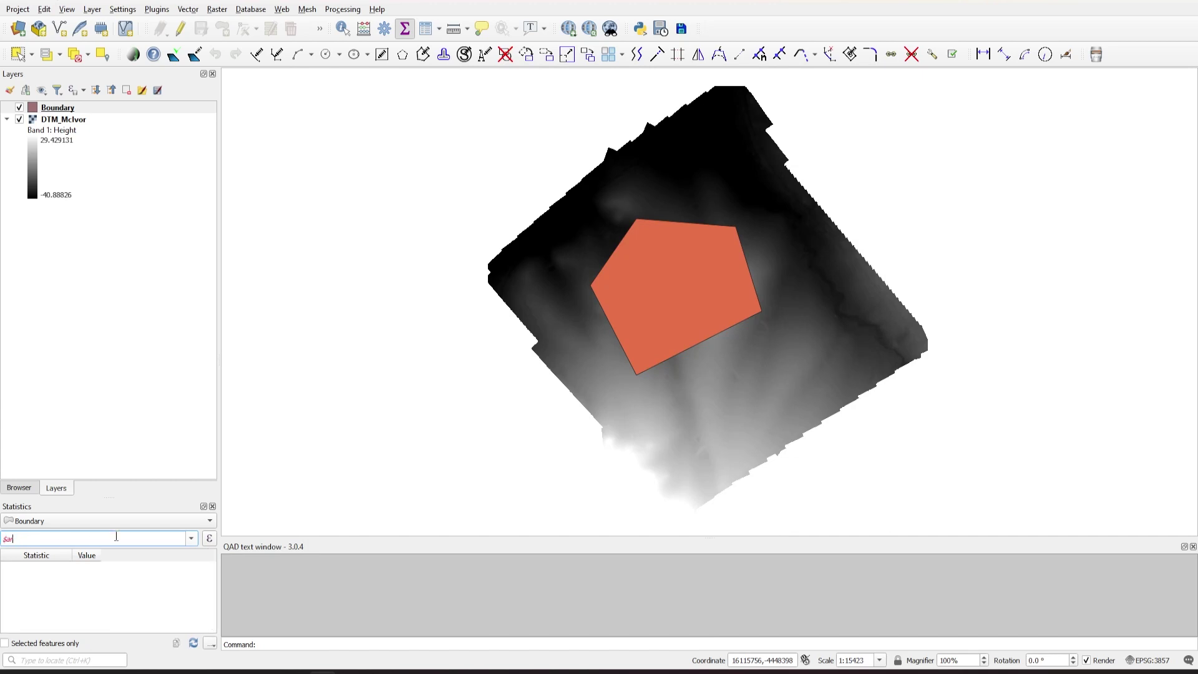
{"action": "type", "text": "ea"}
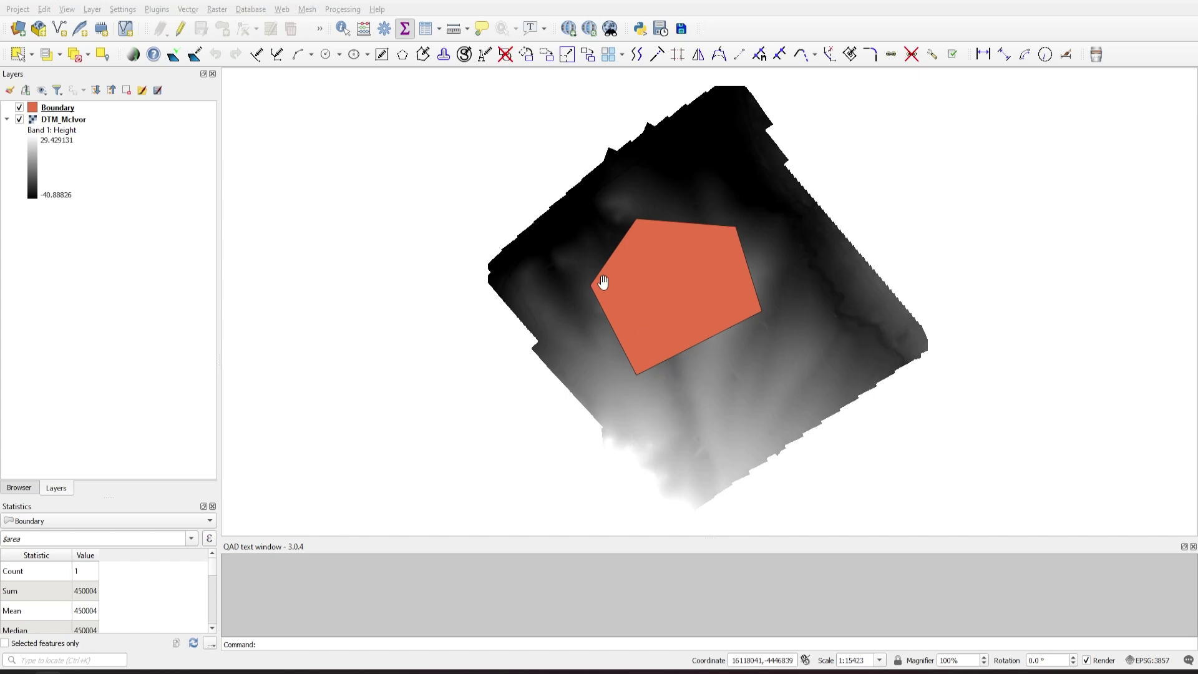
Step: Clip DTM_McIvor with Clip Raster by Mask Layer, using Boundary as the mask
{"action": "left_click", "coordinate": [74, 120]}
{"action": "left_click", "coordinate": [217, 9]}
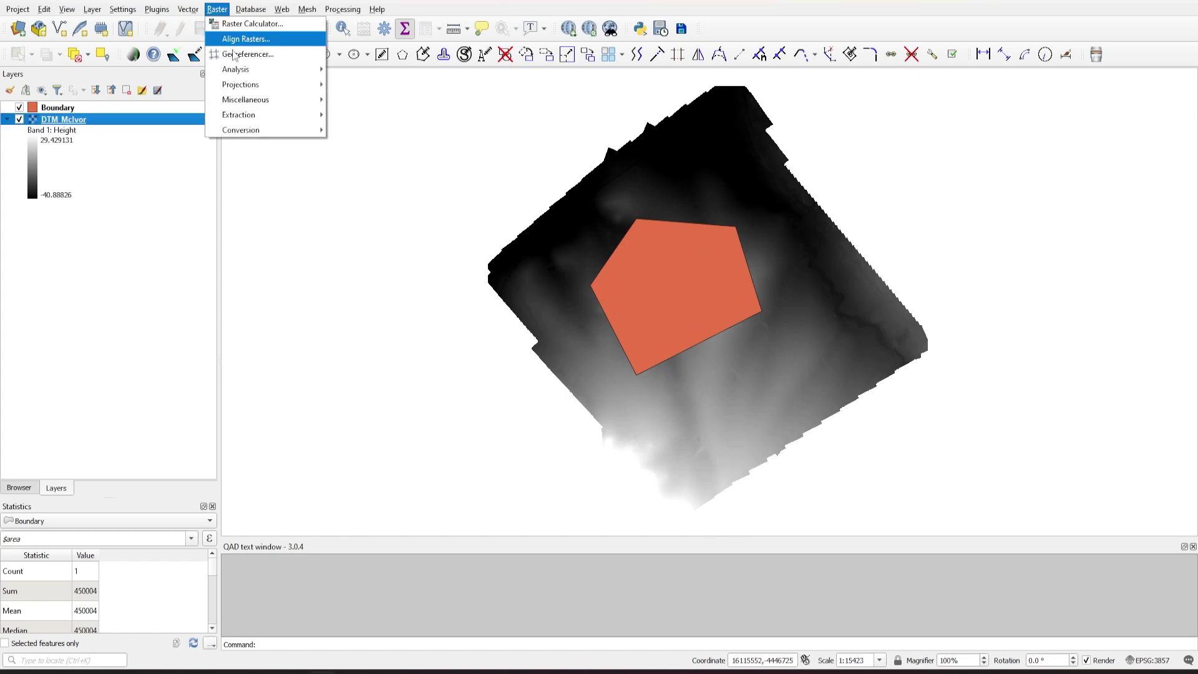
{"action": "mouse_move", "coordinate": [252, 118]}
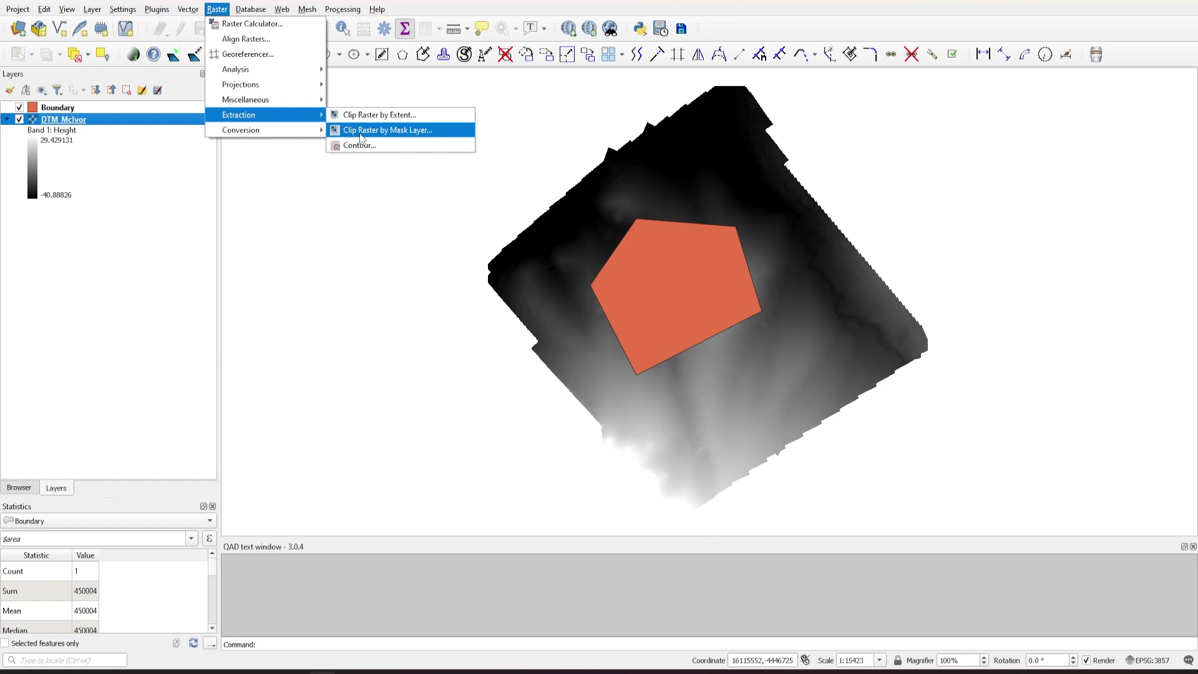
{"action": "left_click", "coordinate": [383, 132]}
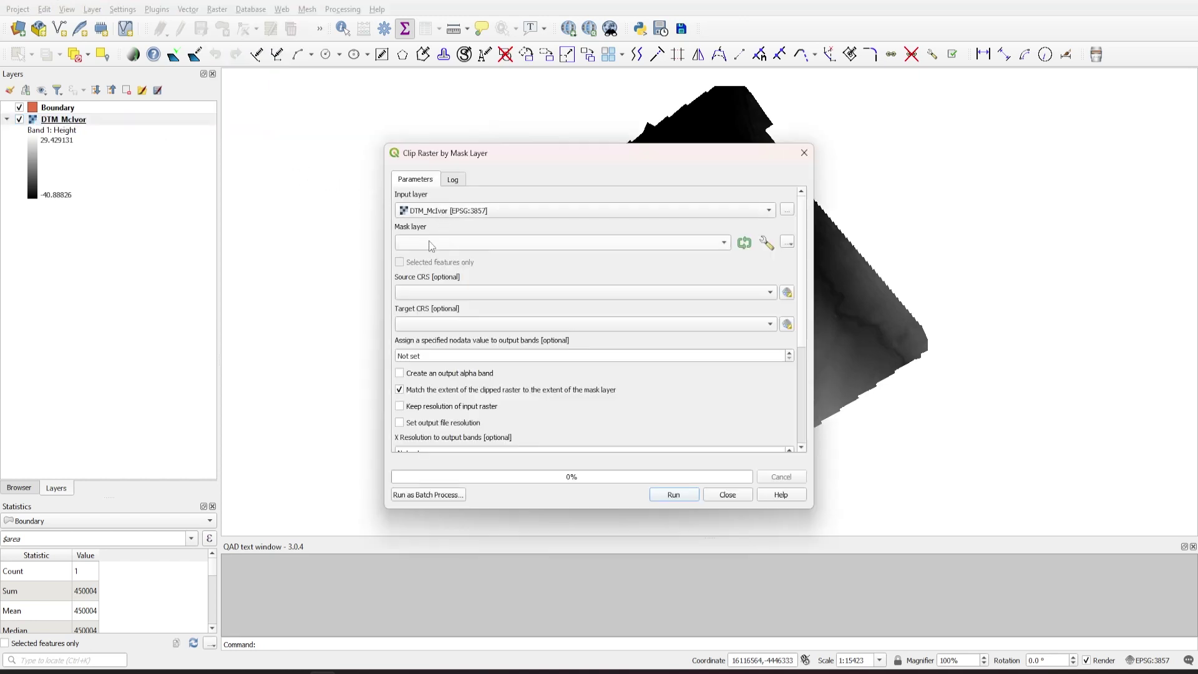
{"action": "left_click", "coordinate": [447, 245]}
{"action": "left_click", "coordinate": [675, 495]}
Step: Hide DTM_McIvor and Boundary and center the view on the clipped raster
{"action": "left_click", "coordinate": [727, 495]}
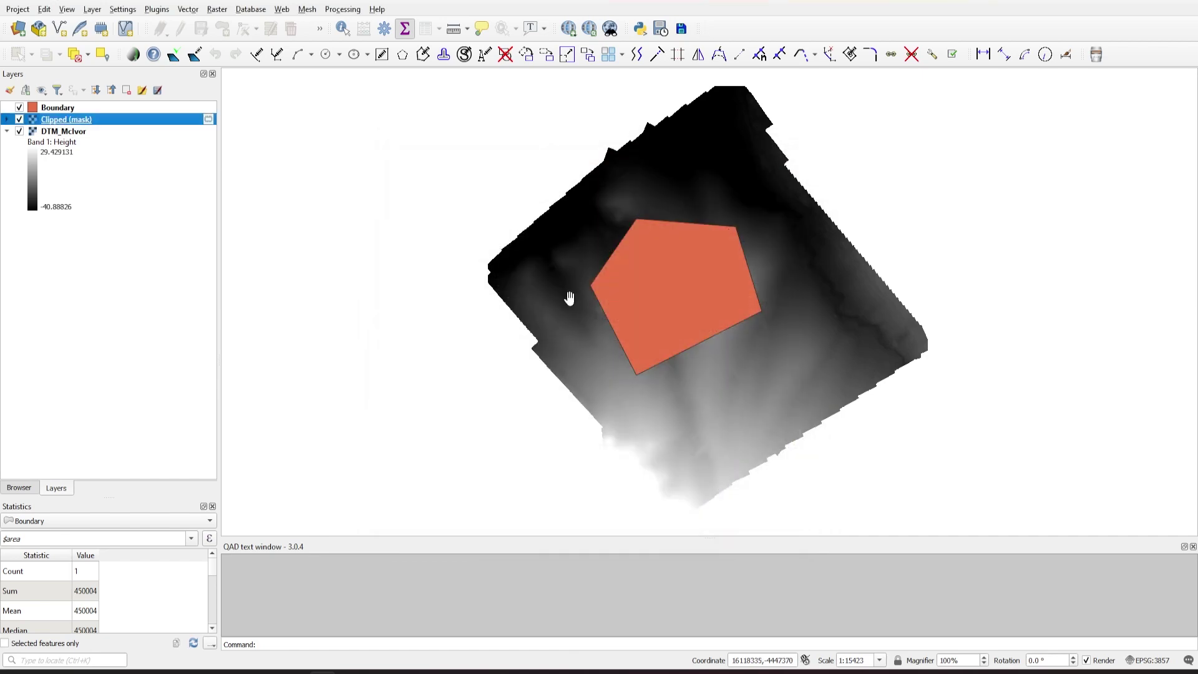
{"action": "left_click", "coordinate": [20, 131]}
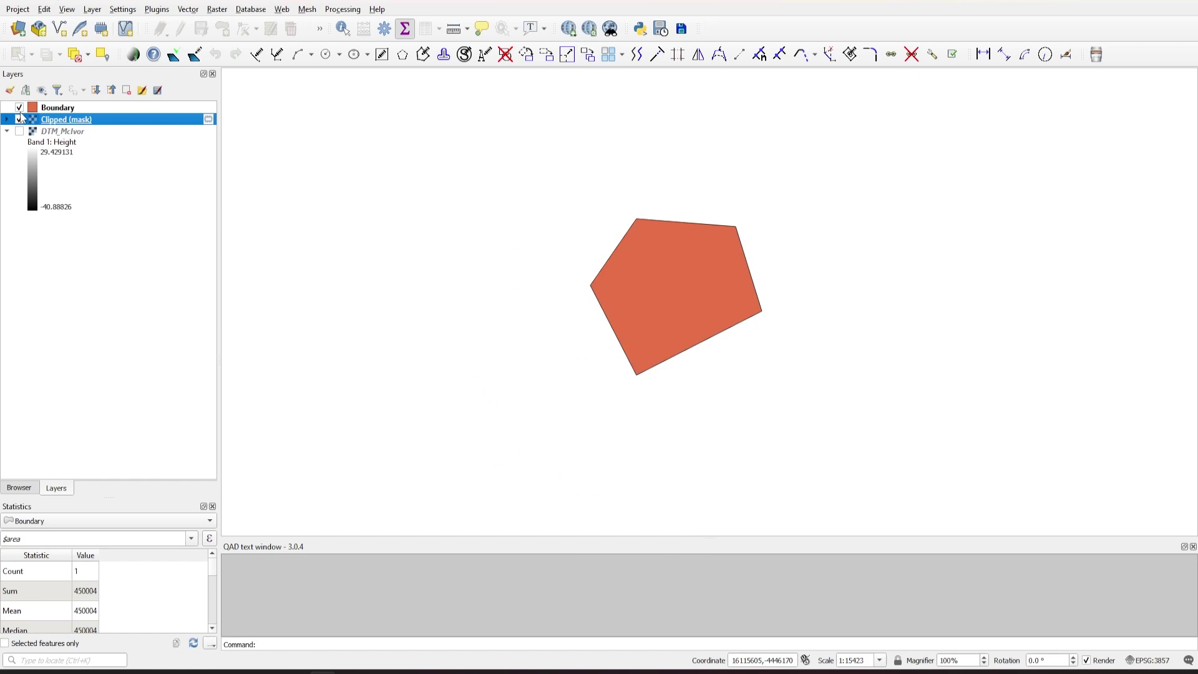
{"action": "left_click", "coordinate": [19, 107]}
{"action": "scroll", "coordinate": [685, 267], "scroll_direction": "up", "scroll_amount": 1}
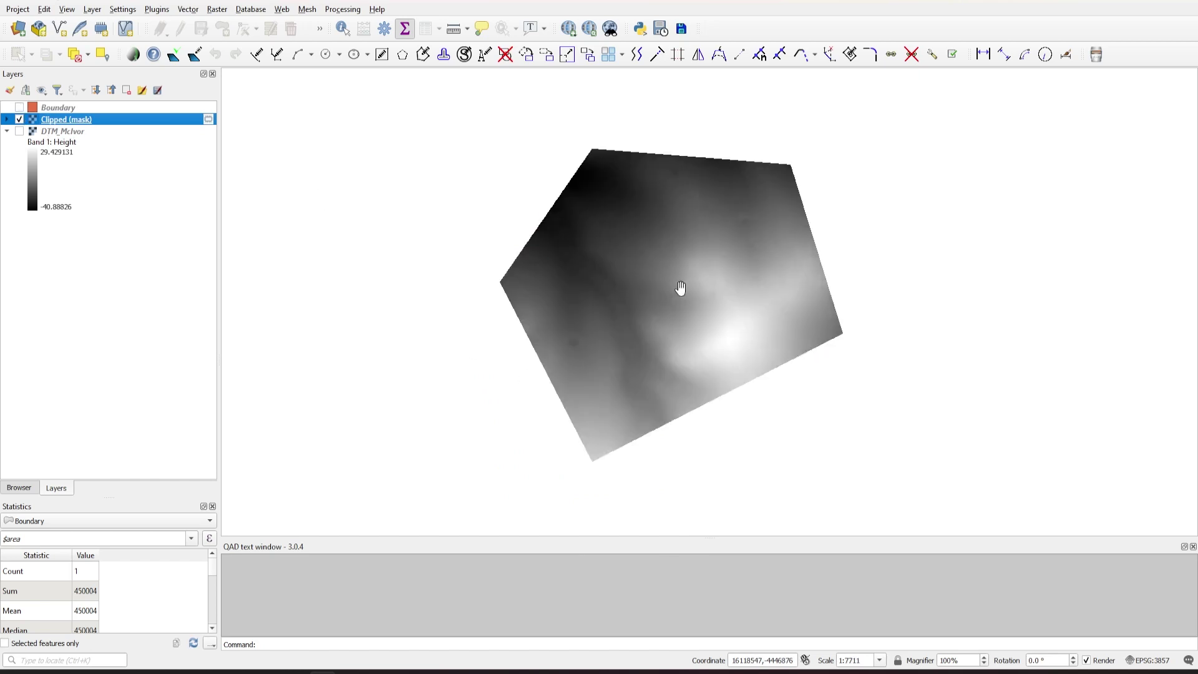
{"action": "left_click_drag", "start_coordinate": [639, 267], "coordinate": [610, 254]}
Step: Rename the clipped layer to 'DTM_Clipped'
{"action": "right_click", "coordinate": [72, 118]}
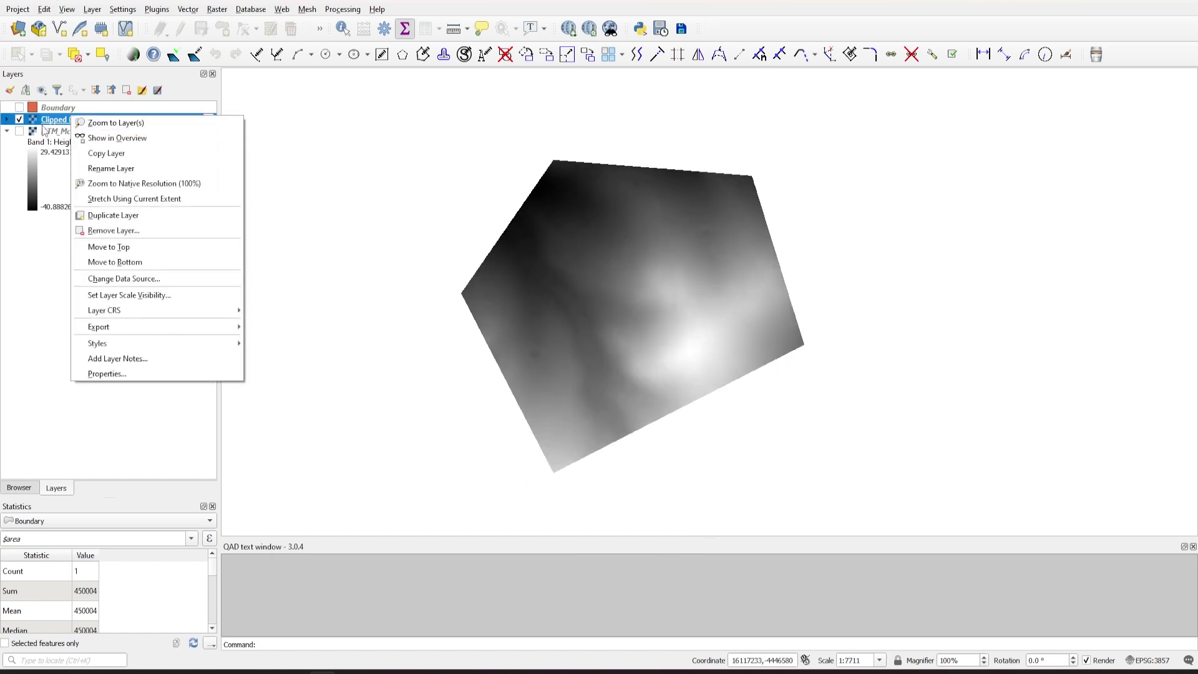
{"action": "type", "text": "n"}
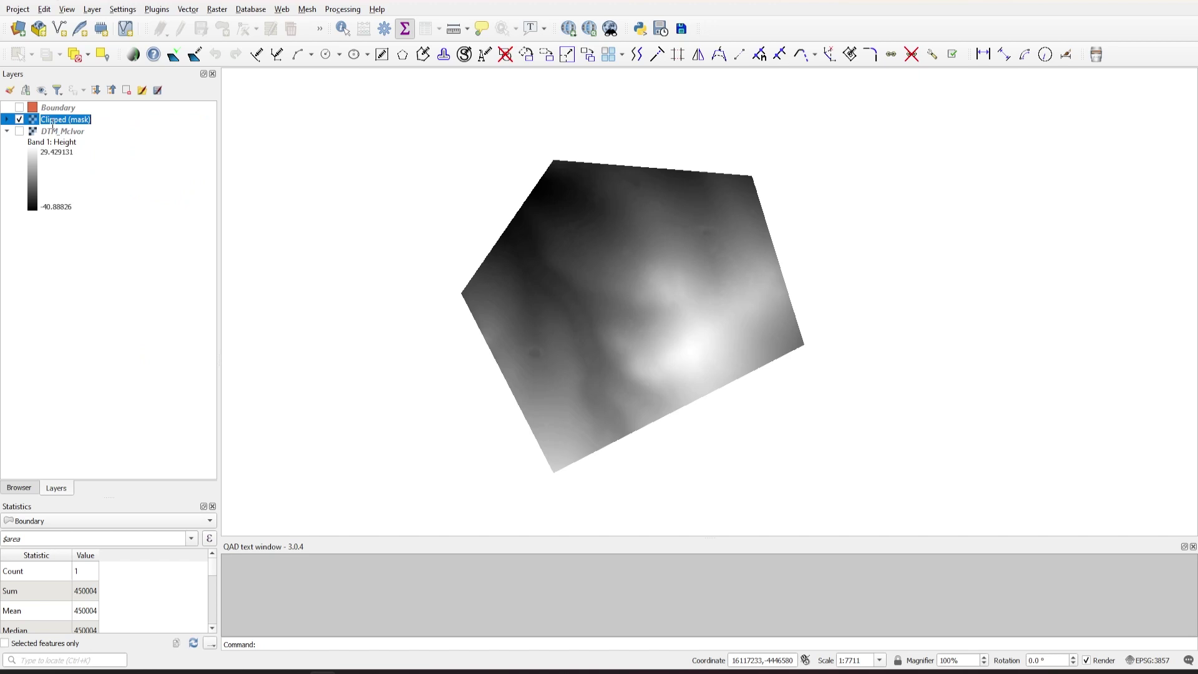
{"action": "type", "text": "DTM_"}
{"action": "key", "text": "Return"}
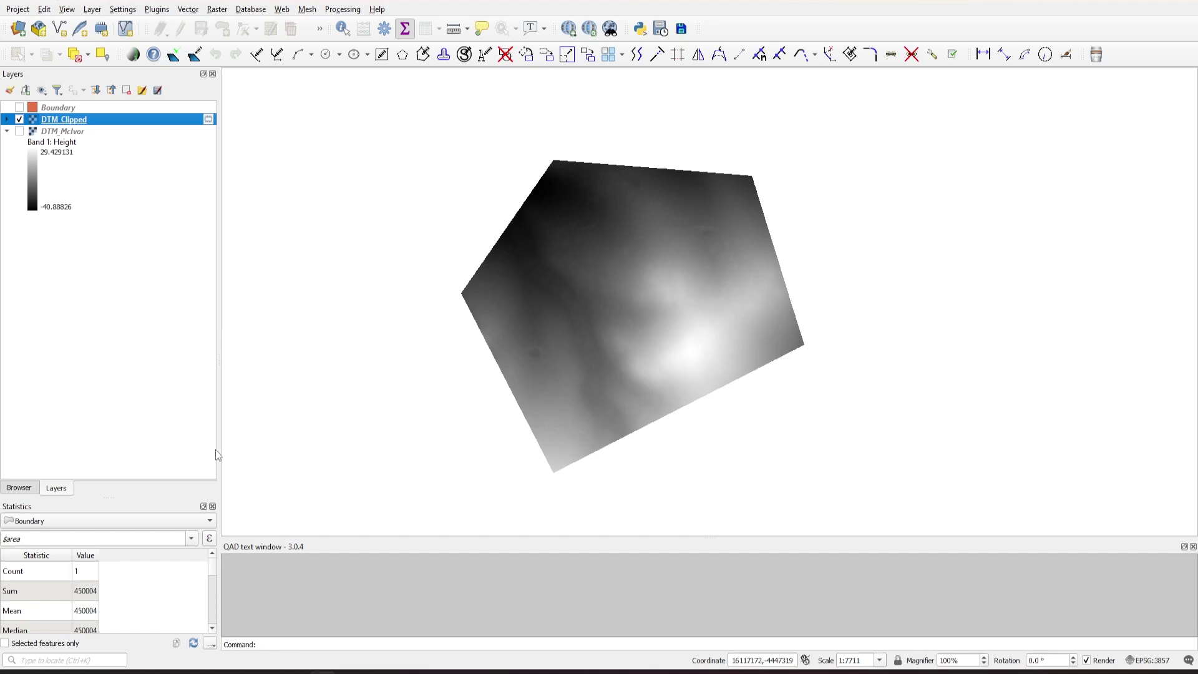
Step: Run Real Surface Area with DTM_Clipped as elevation, producing the Surface Area raster
{"action": "left_click", "coordinate": [91, 658]}
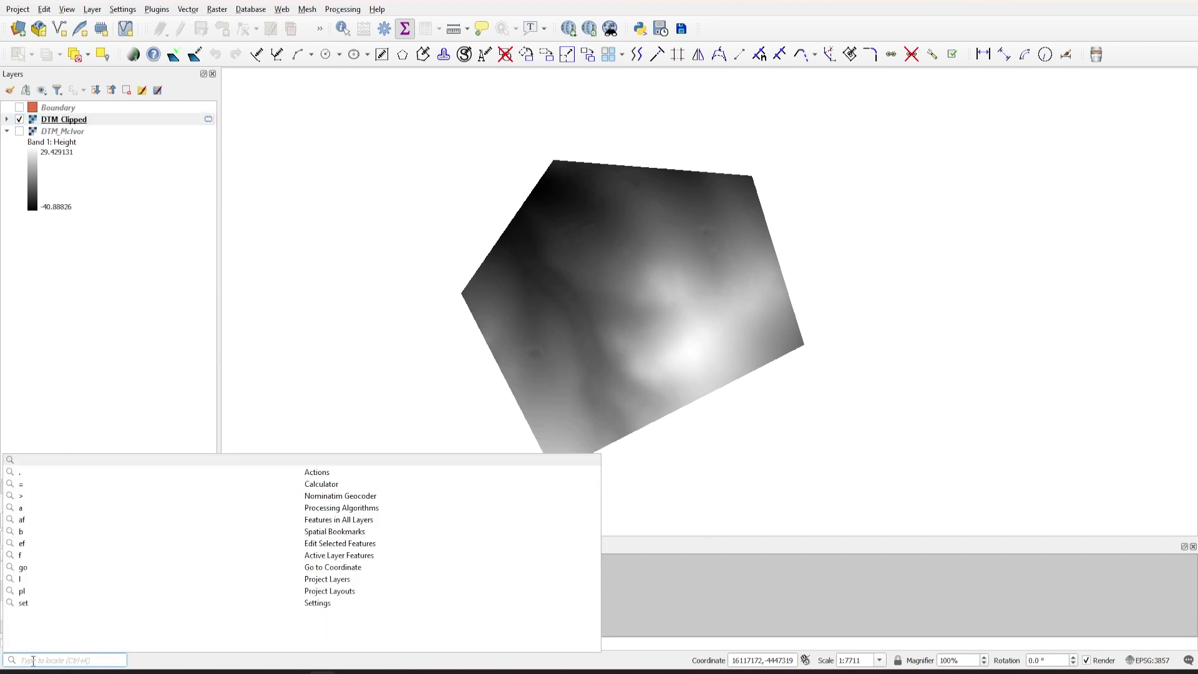
{"action": "type", "text": "real surface area"}
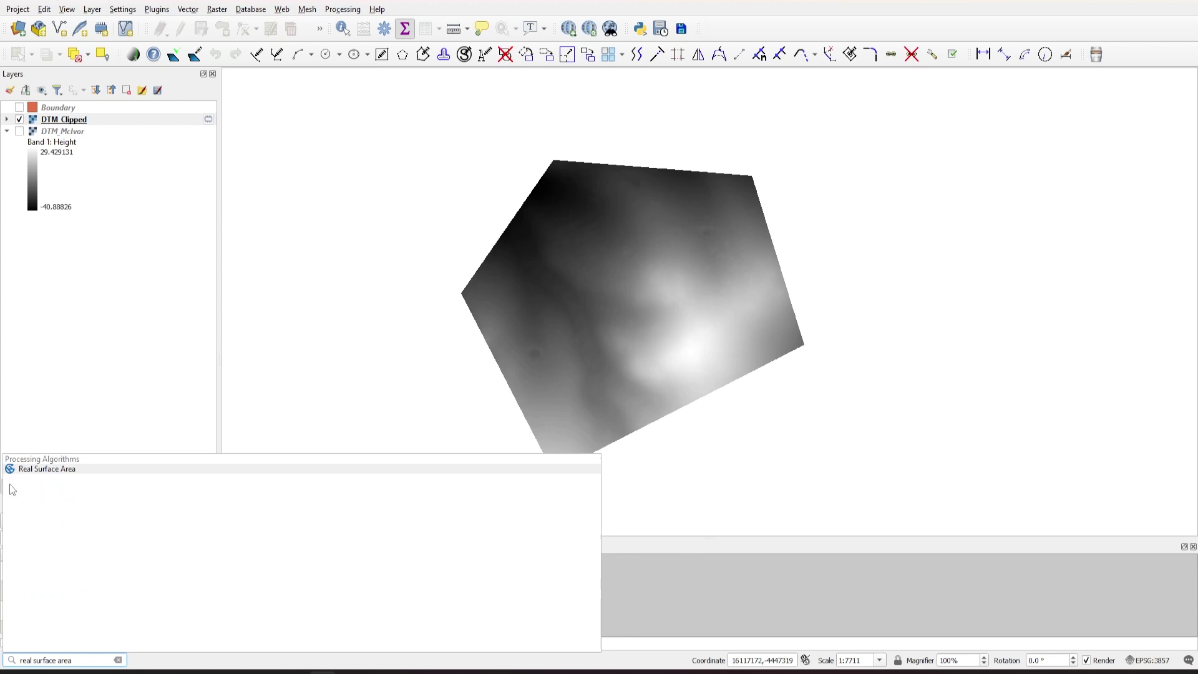
{"action": "left_click", "coordinate": [58, 472]}
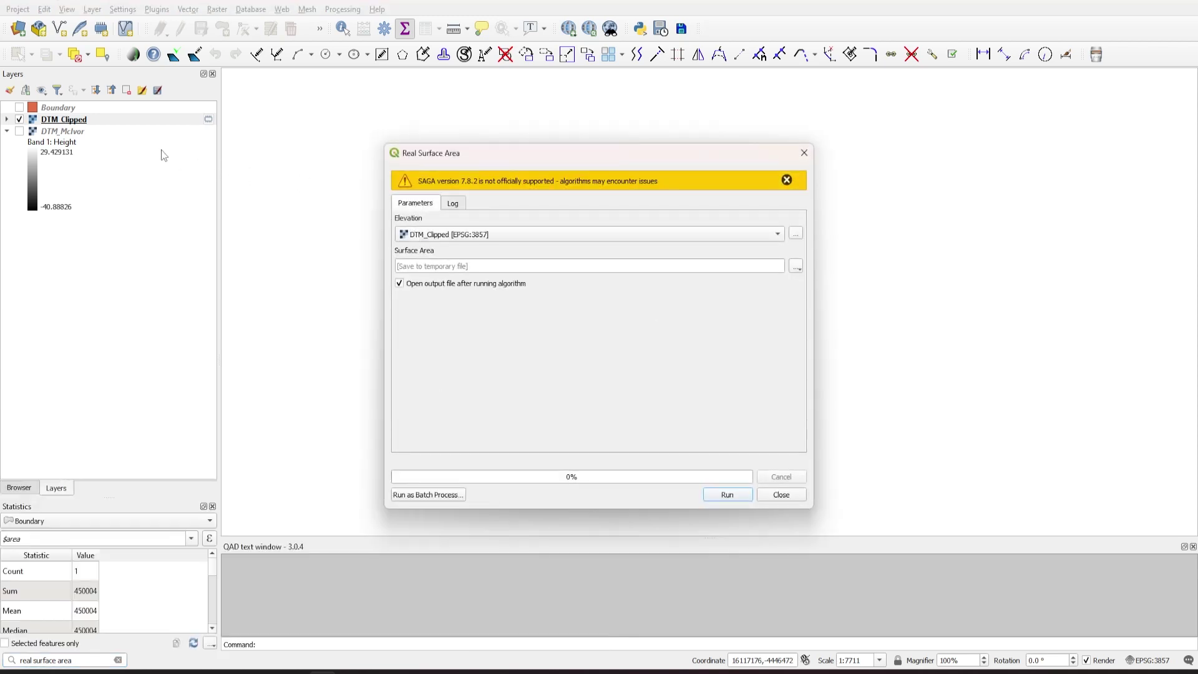
{"action": "left_click", "coordinate": [109, 123]}
{"action": "left_click_drag", "start_coordinate": [111, 127], "coordinate": [505, 236]}
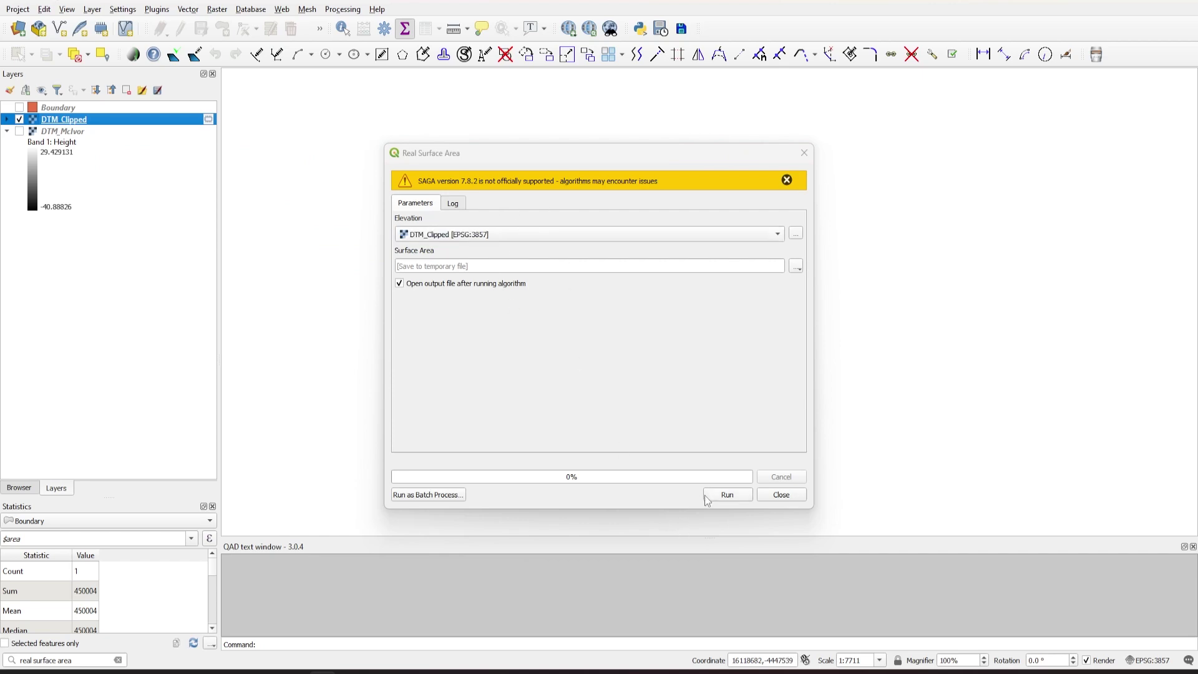
{"action": "left_click", "coordinate": [725, 494]}
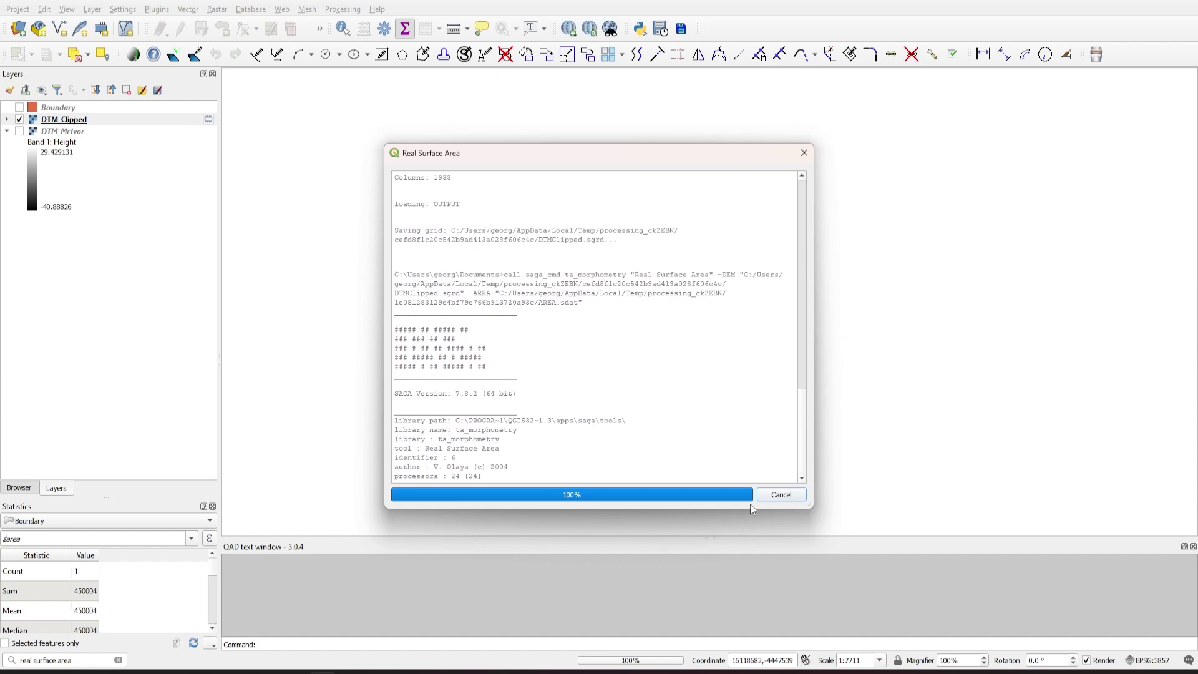
{"action": "left_click", "coordinate": [876, 133]}
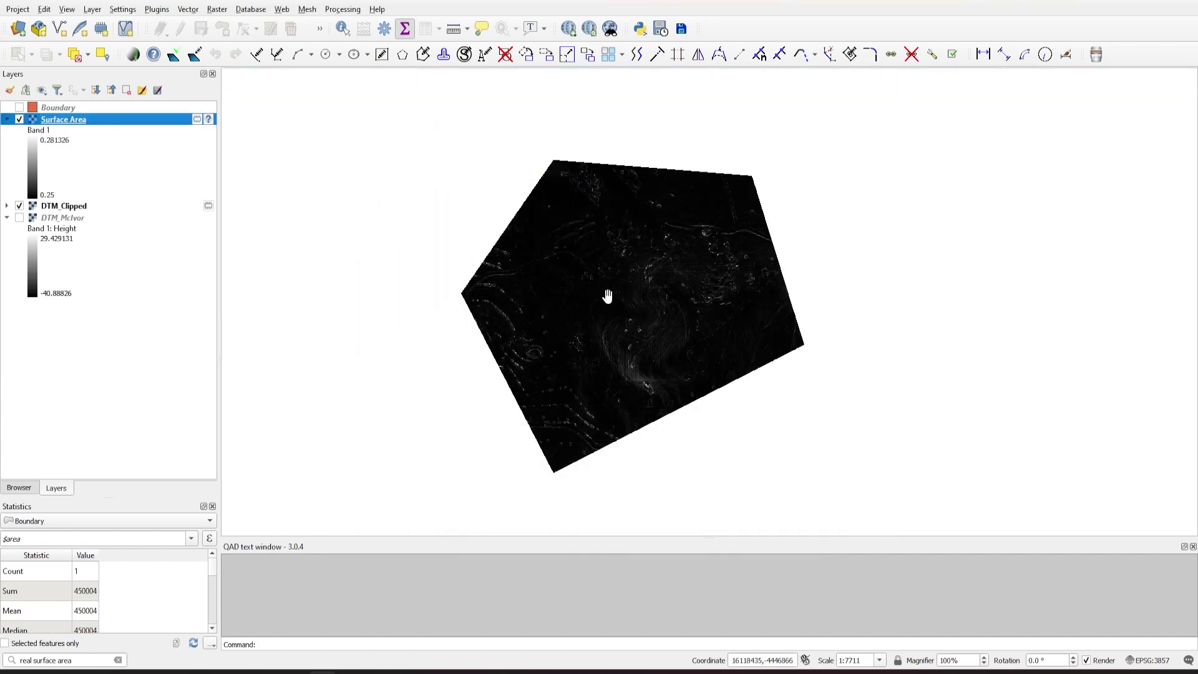
Step: Hide DTM_Clipped, collapse the DTM_McIvor legend, and focus the locator search box
{"action": "left_click", "coordinate": [19, 206]}
{"action": "left_click", "coordinate": [7, 217]}
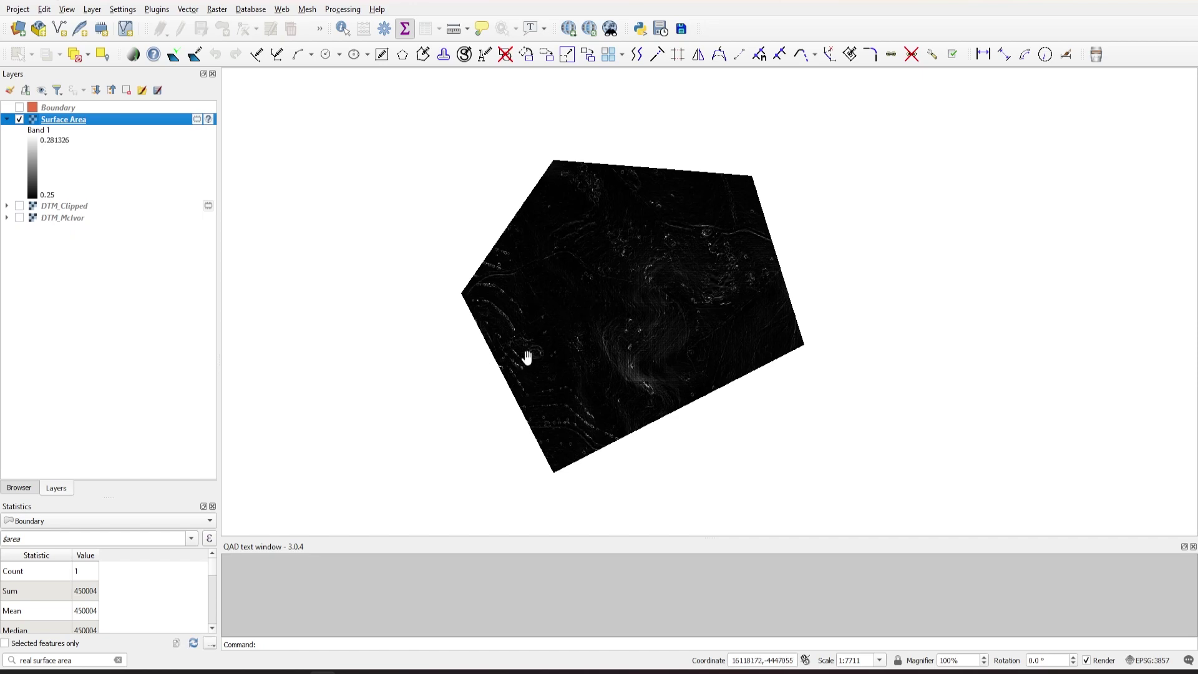
{"action": "left_click", "coordinate": [80, 660]}
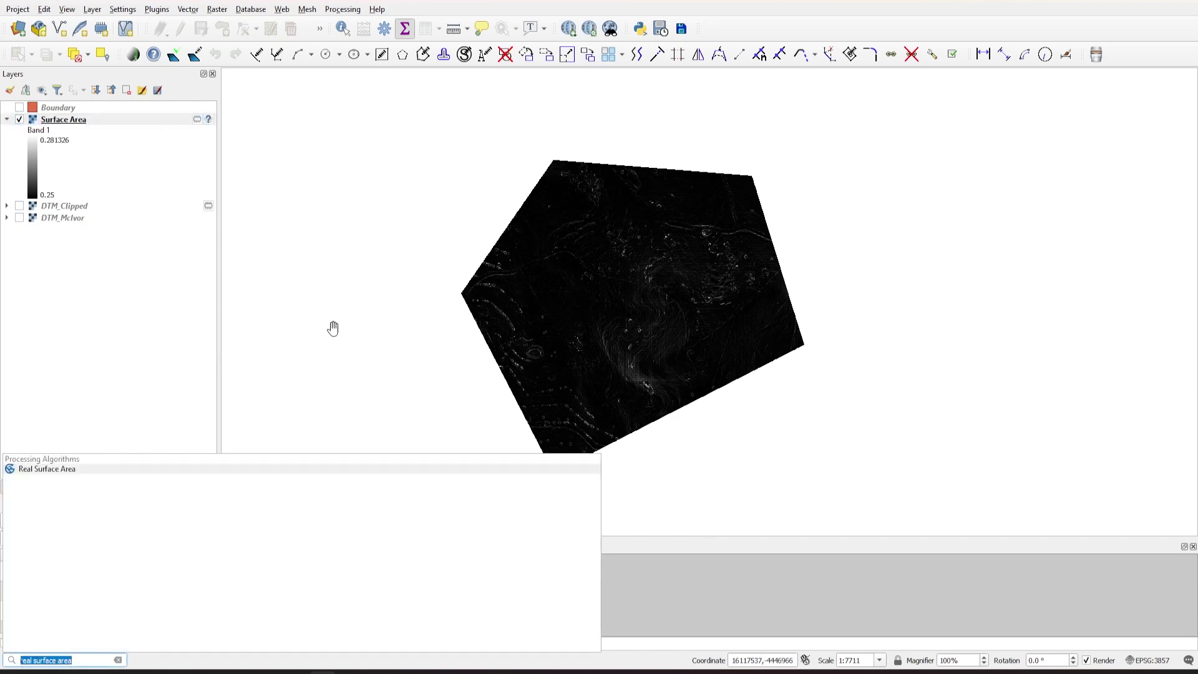
Step: Run Zonal statistics with Boundary as input layer and Surface Area as raster
{"action": "type", "text": "zonal s"}
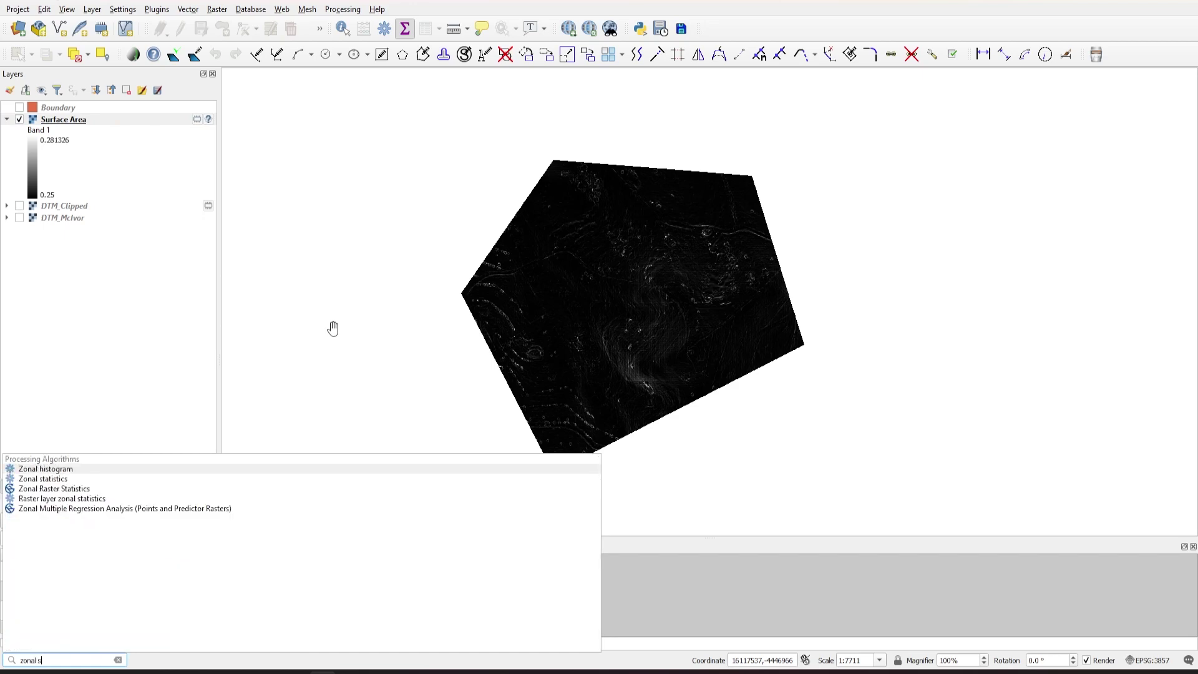
{"action": "type", "text": "tatistics"}
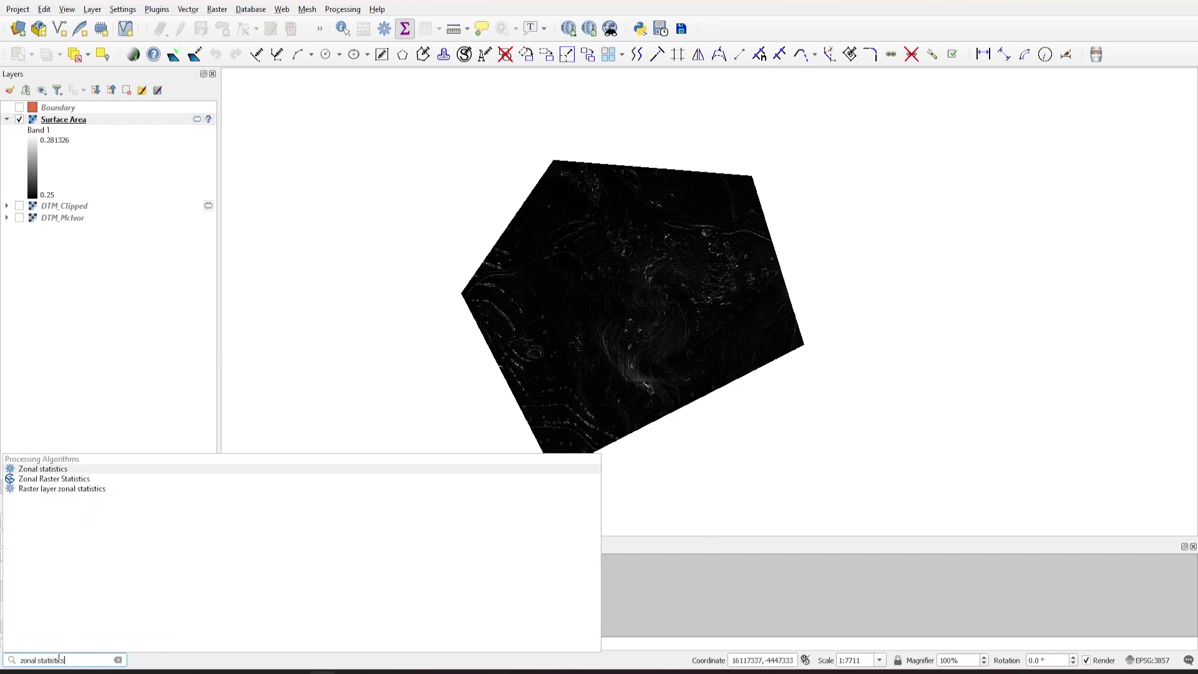
{"action": "left_click", "coordinate": [32, 473]}
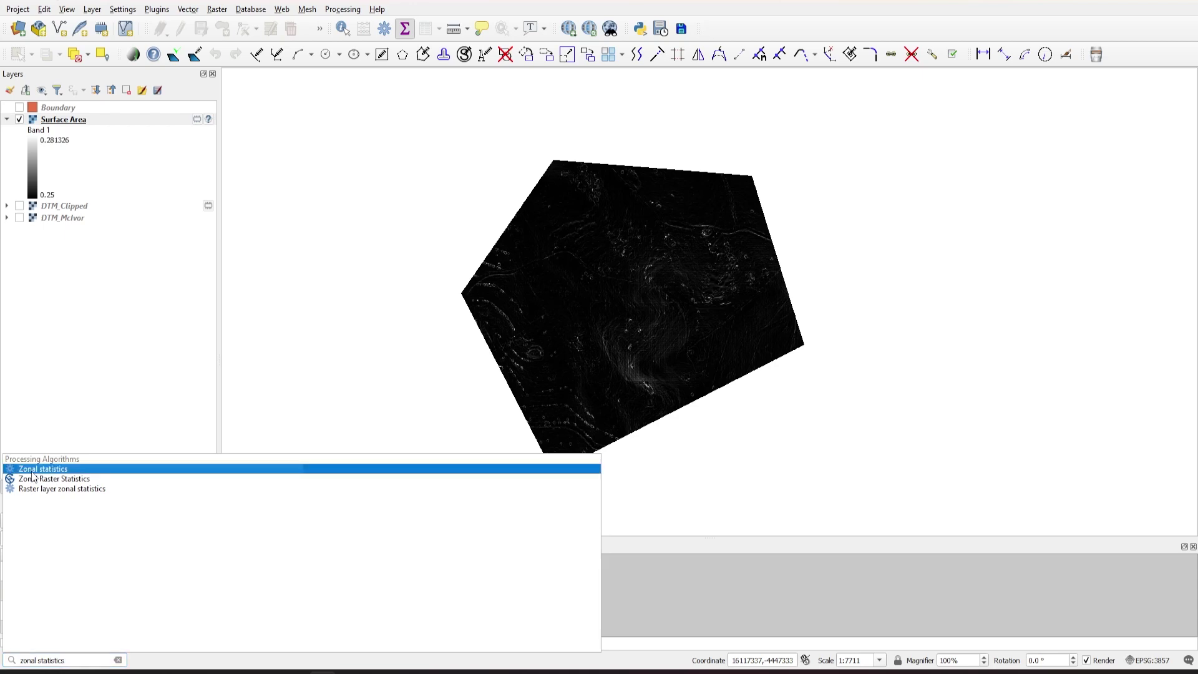
{"action": "left_click", "coordinate": [30, 473]}
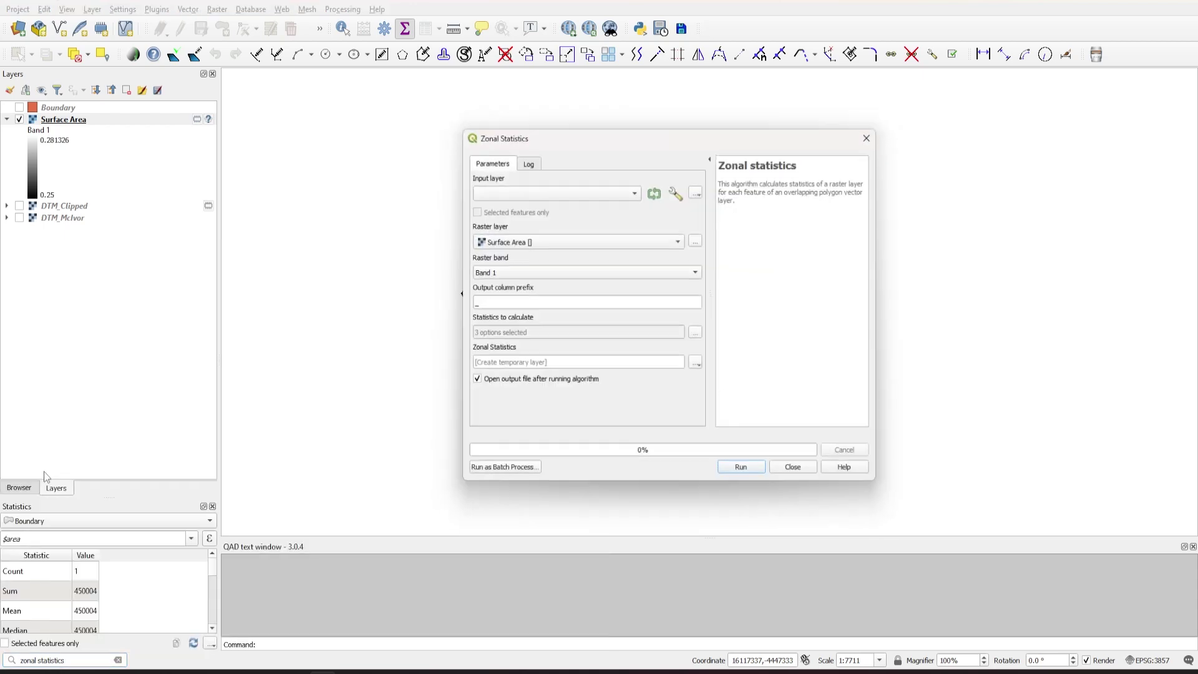
{"action": "left_click_drag", "start_coordinate": [58, 108], "coordinate": [502, 195]}
{"action": "left_click_drag", "start_coordinate": [63, 120], "coordinate": [506, 250]}
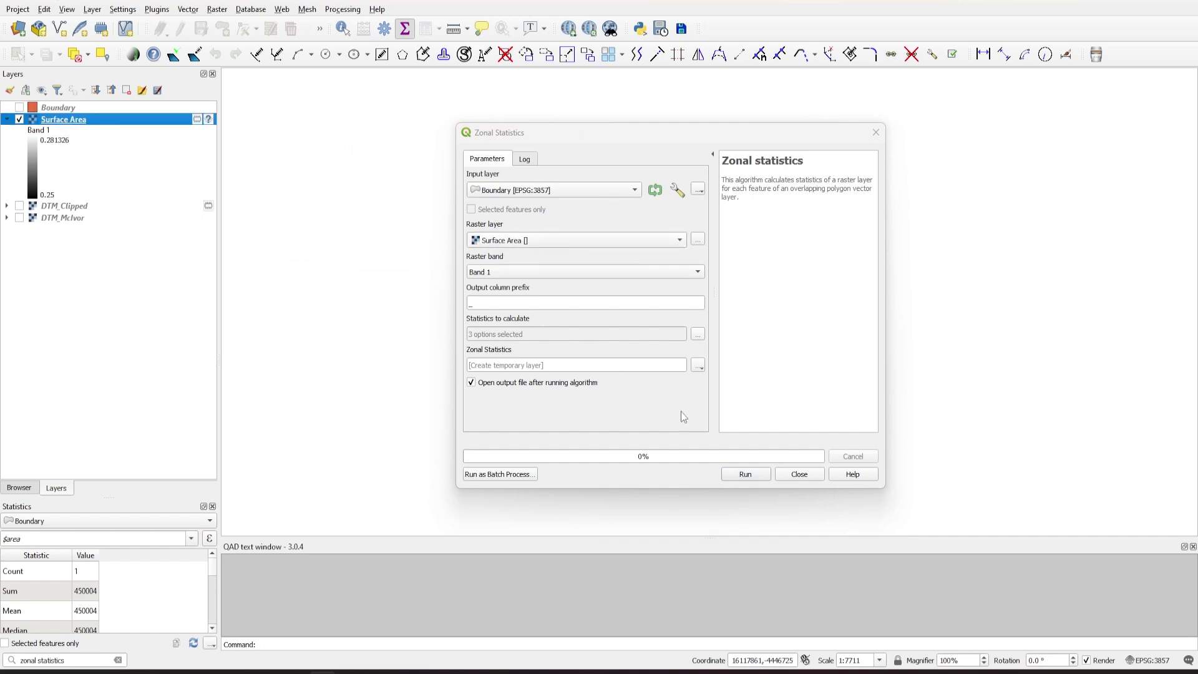
{"action": "left_click", "coordinate": [755, 476]}
Step: Close the Zonal Statistics dialog, hide Surface Area and Boundary, and select the Zonal Statistics layer
{"action": "left_click", "coordinate": [803, 477]}
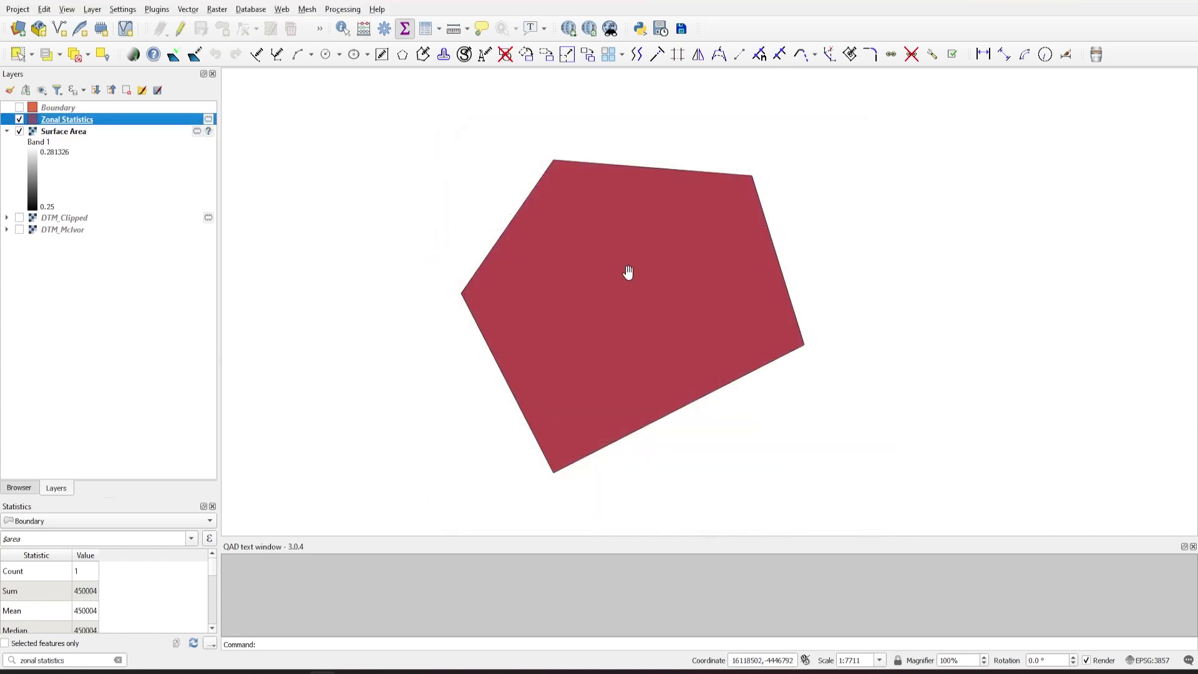
{"action": "left_click", "coordinate": [19, 131]}
{"action": "left_click", "coordinate": [7, 131]}
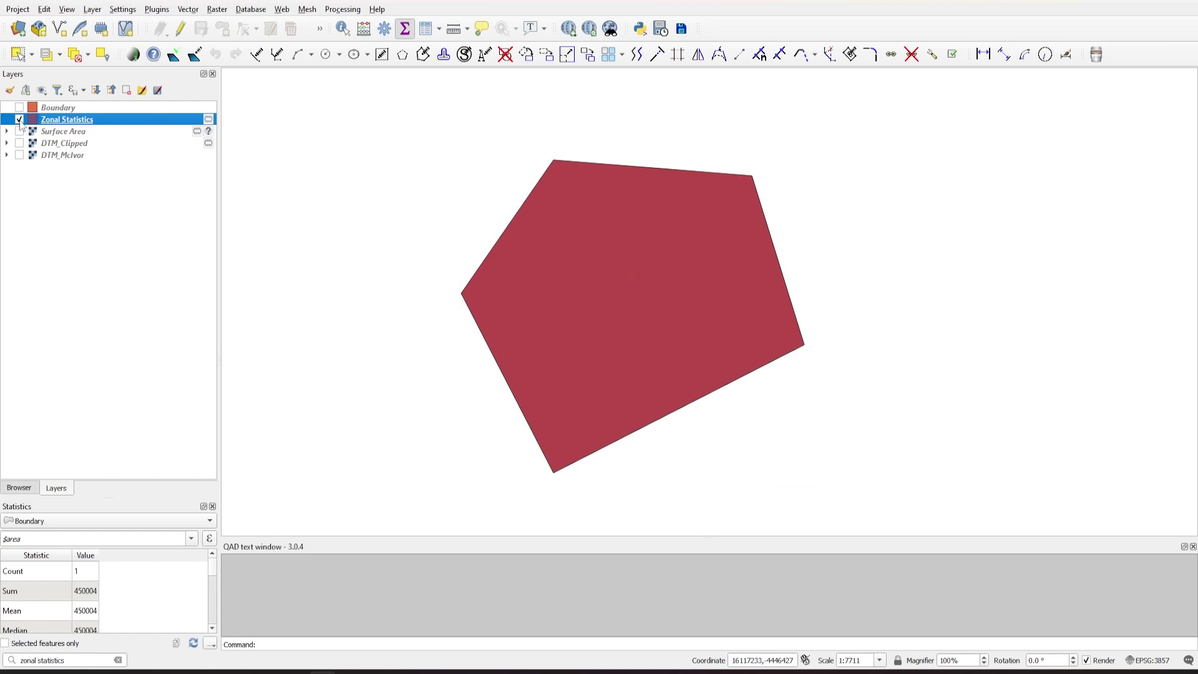
{"action": "left_click", "coordinate": [20, 108]}
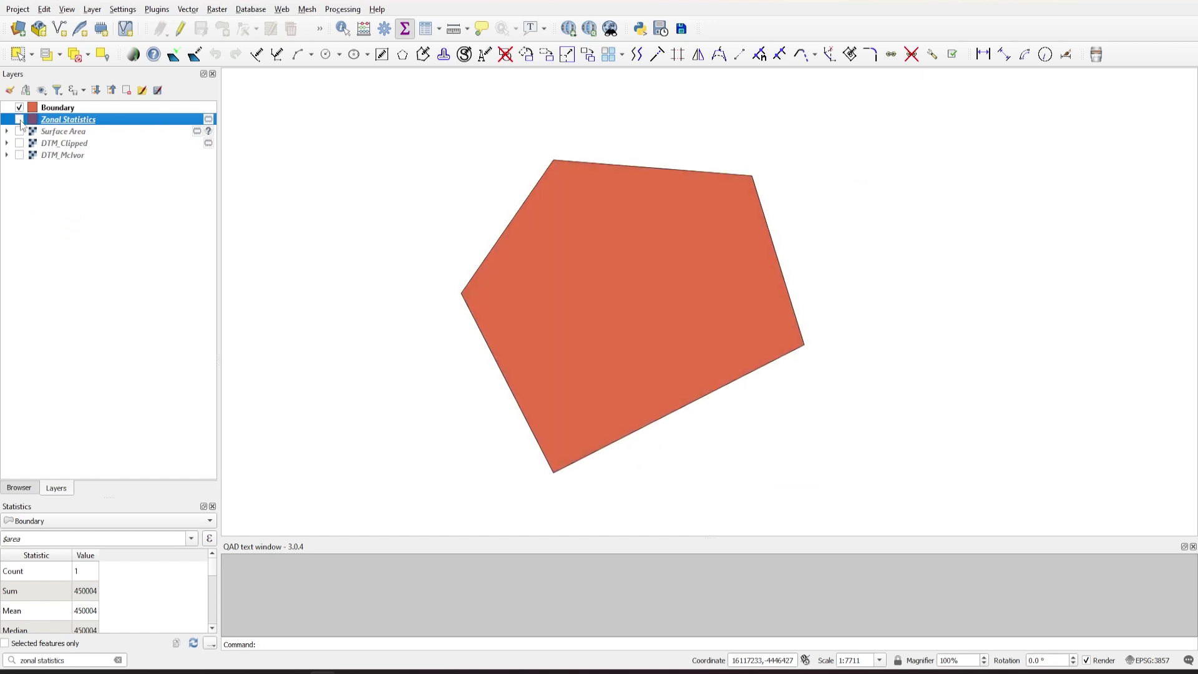
{"action": "left_click", "coordinate": [19, 119]}
{"action": "left_click", "coordinate": [19, 107]}
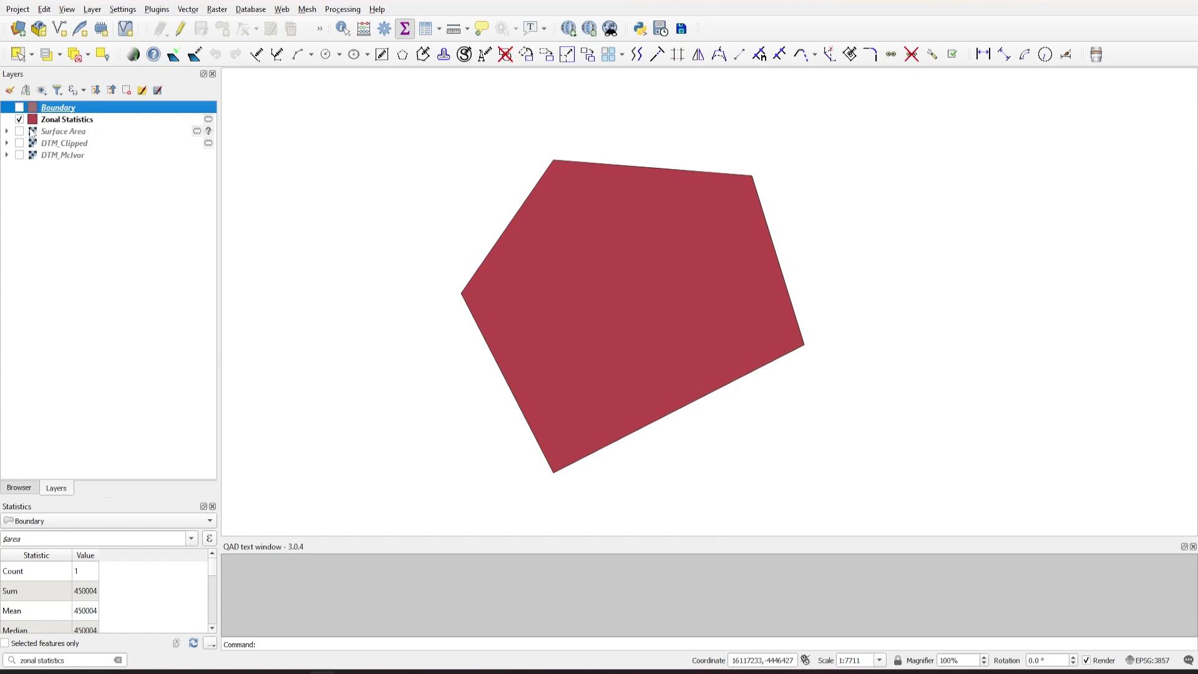
{"action": "left_click", "coordinate": [60, 120]}
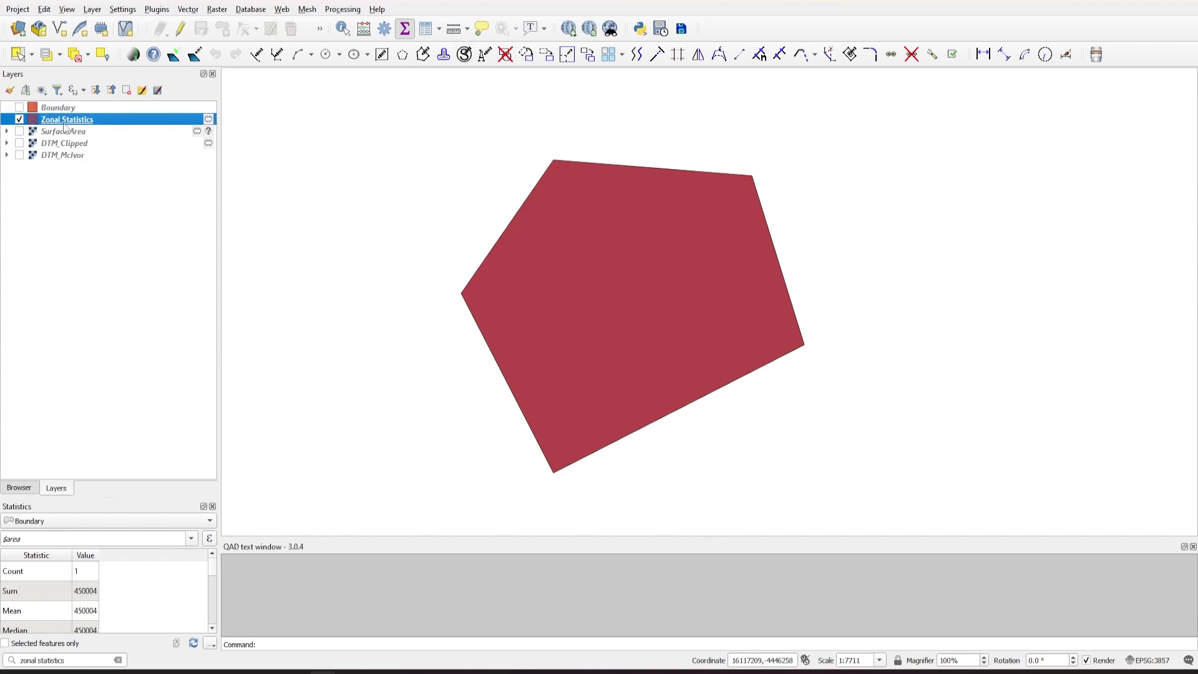
Step: Open the Zonal Statistics attribute table, widen it and select the _sum value 710435.50
{"action": "left_click", "coordinate": [428, 29]}
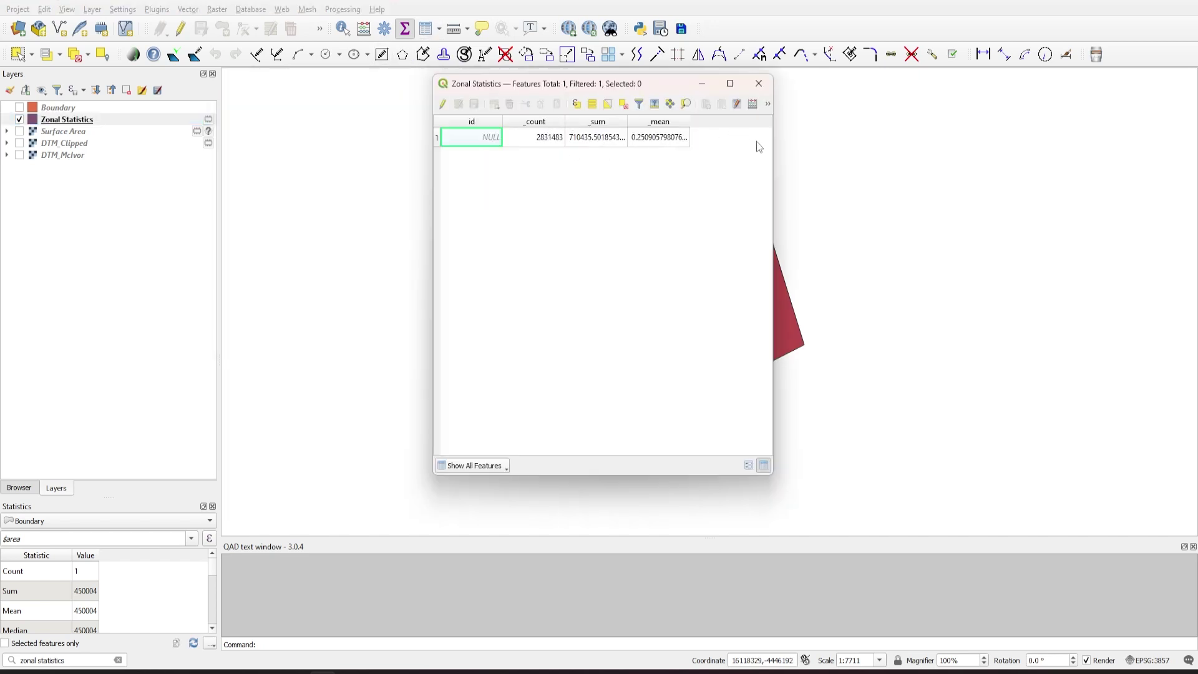
{"action": "left_click_drag", "start_coordinate": [774, 152], "coordinate": [831, 152]}
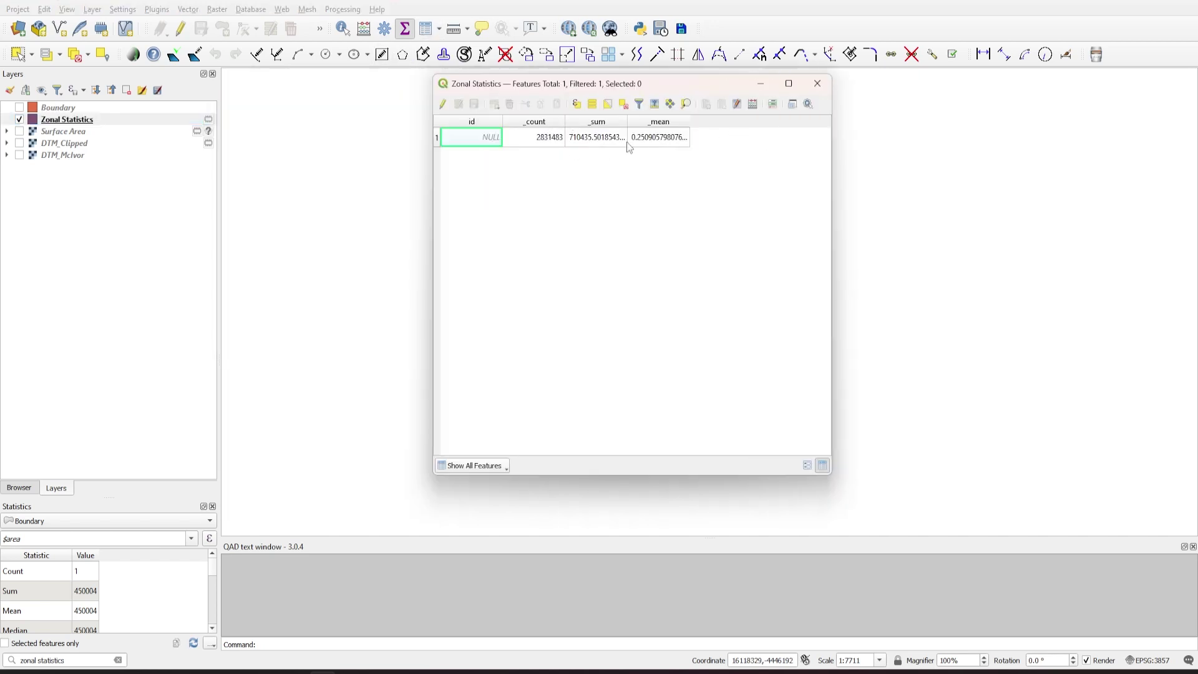
{"action": "left_click", "coordinate": [594, 139]}
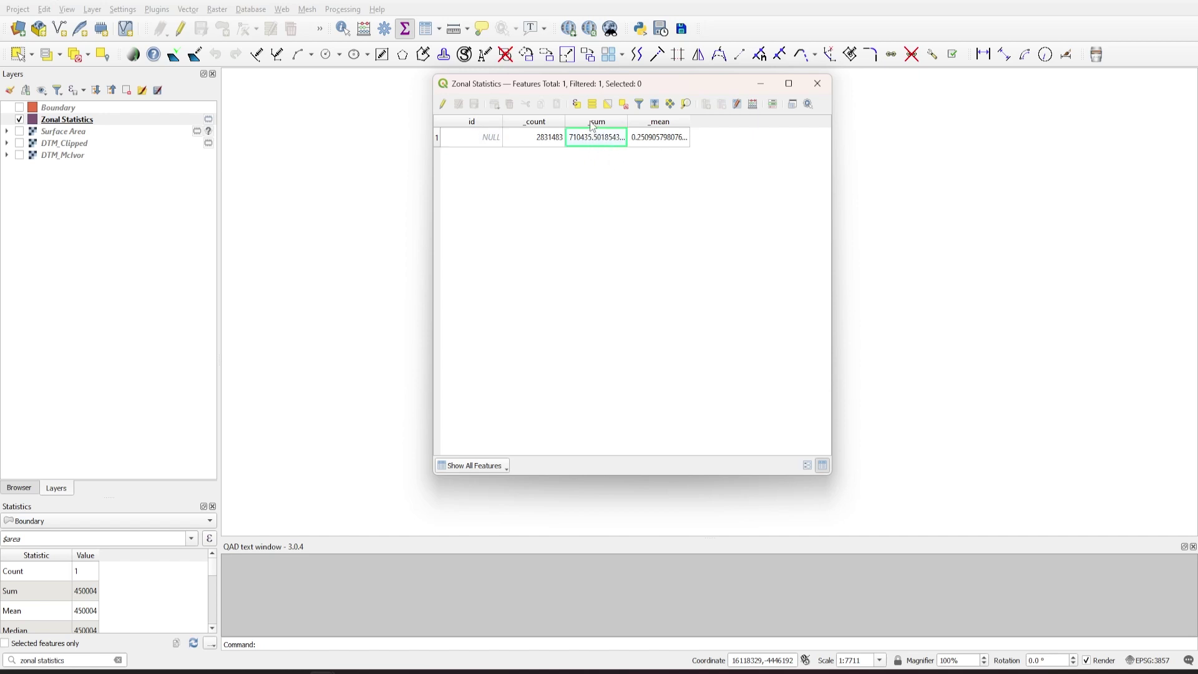
{"action": "left_click_drag", "start_coordinate": [609, 84], "coordinate": [918, 100]}
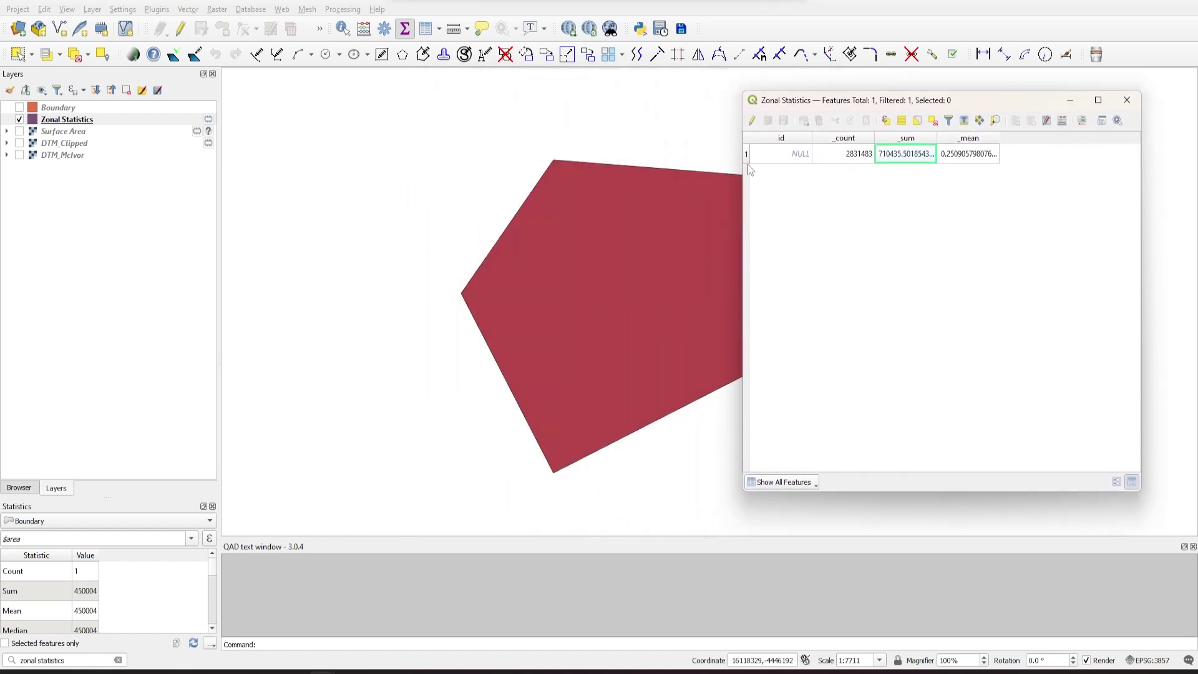
Step: Turn DTM_Clipped back on with Surface Area hidden, and reopen the table with _sum selected
{"action": "left_click", "coordinate": [19, 131]}
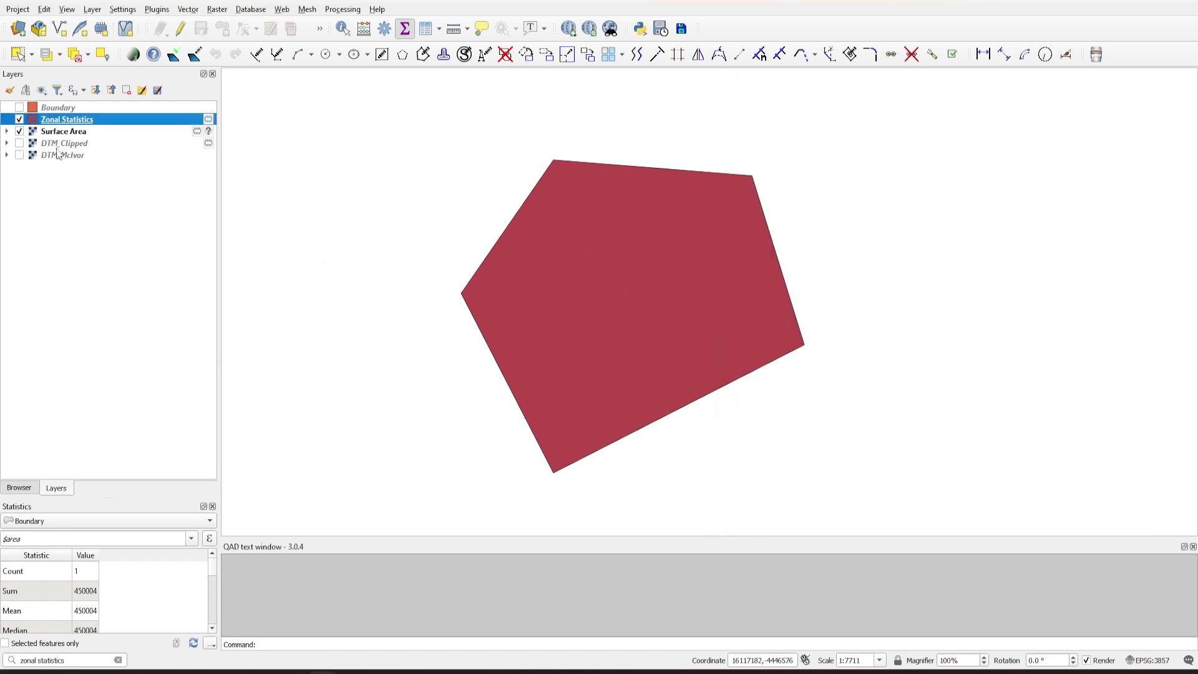
{"action": "left_click", "coordinate": [20, 143]}
{"action": "left_click", "coordinate": [19, 131]}
{"action": "left_click", "coordinate": [426, 28]}
{"action": "left_click", "coordinate": [379, 145]}
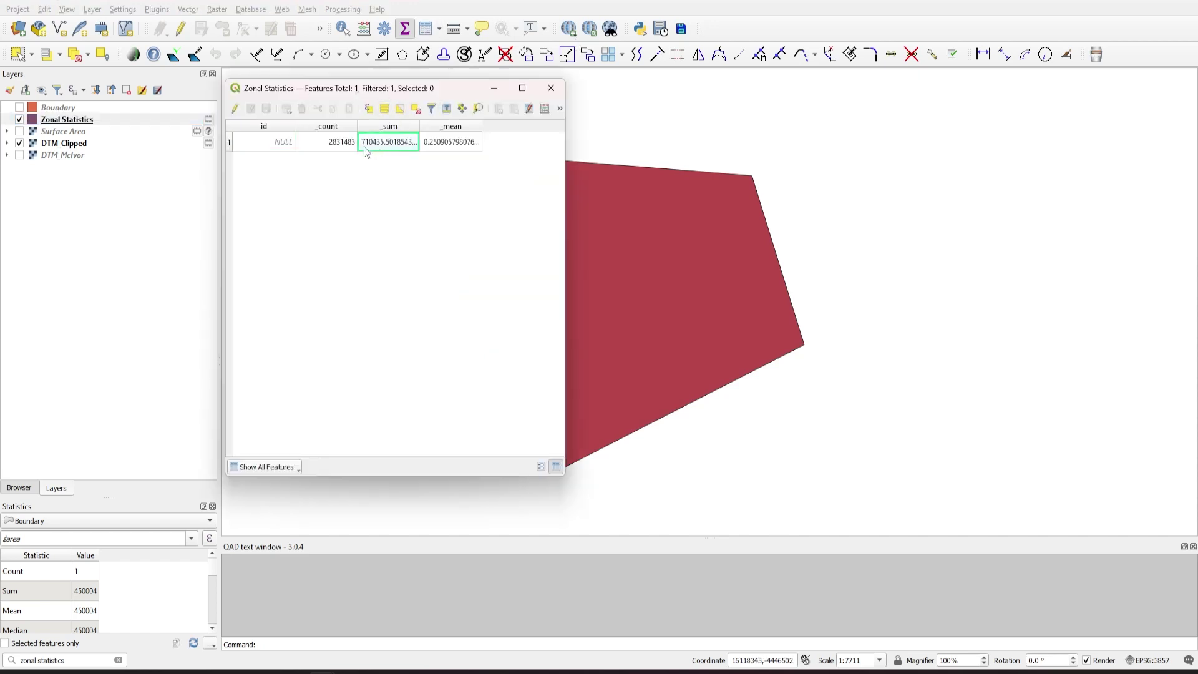